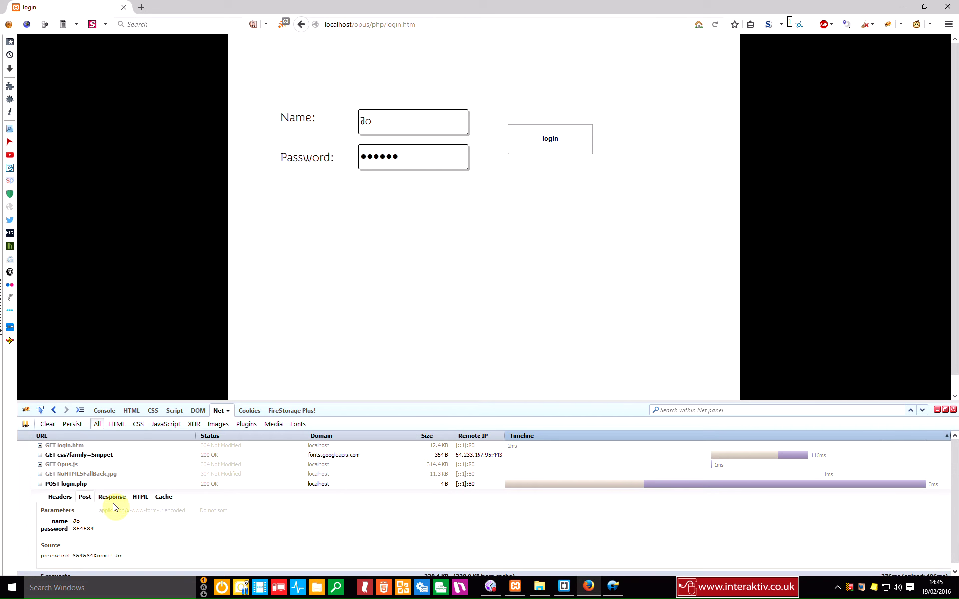
Step: Check the earlier reply, then reload and submit the login with the test name and a password
left_click(112, 497)
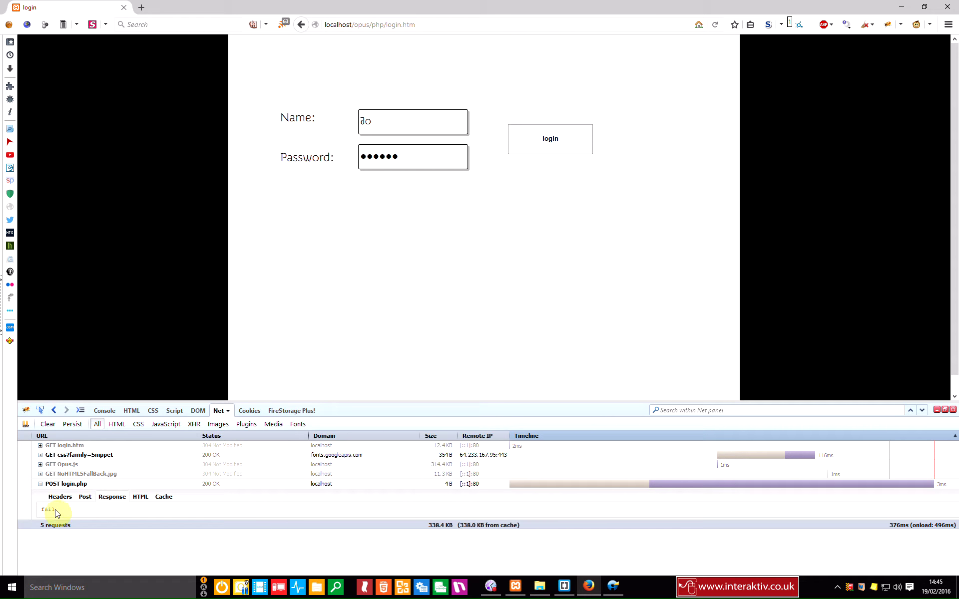
left_click(716, 26)
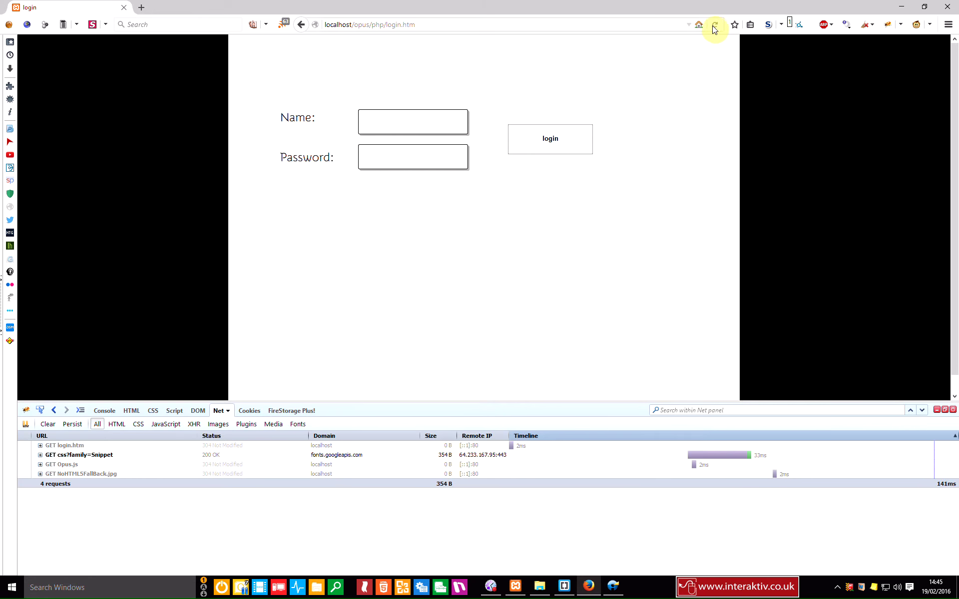
left_click(422, 120)
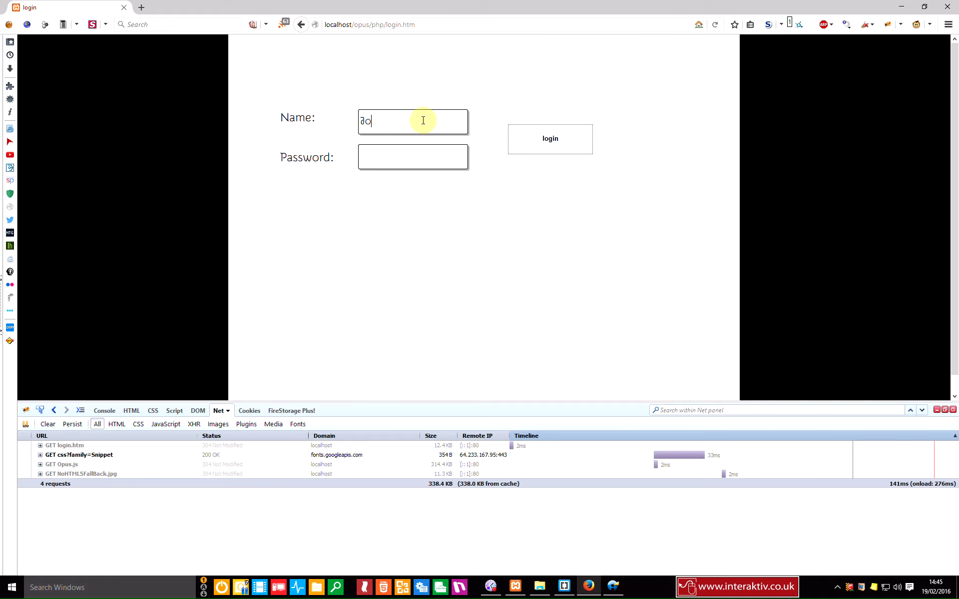
left_click(410, 156)
left_click(528, 140)
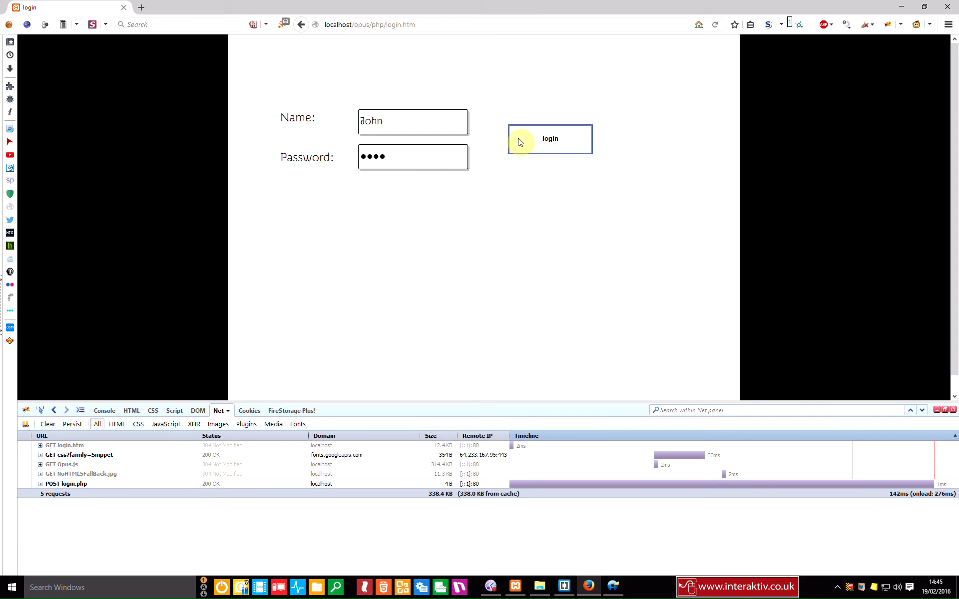
Step: Inspect the posted data and login.php's 'pass' reply, then return to Opus Professional
left_click(40, 484)
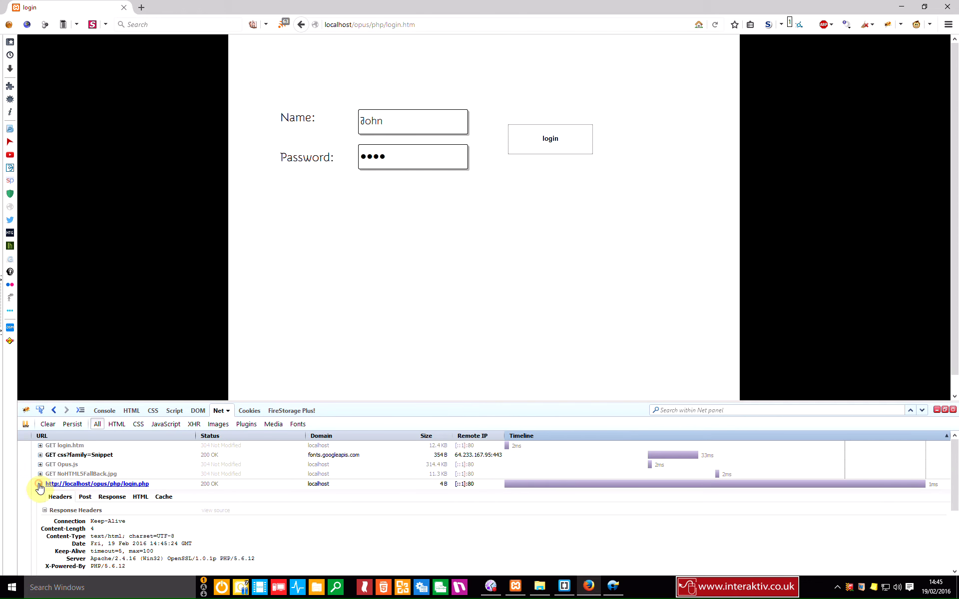
left_click(85, 497)
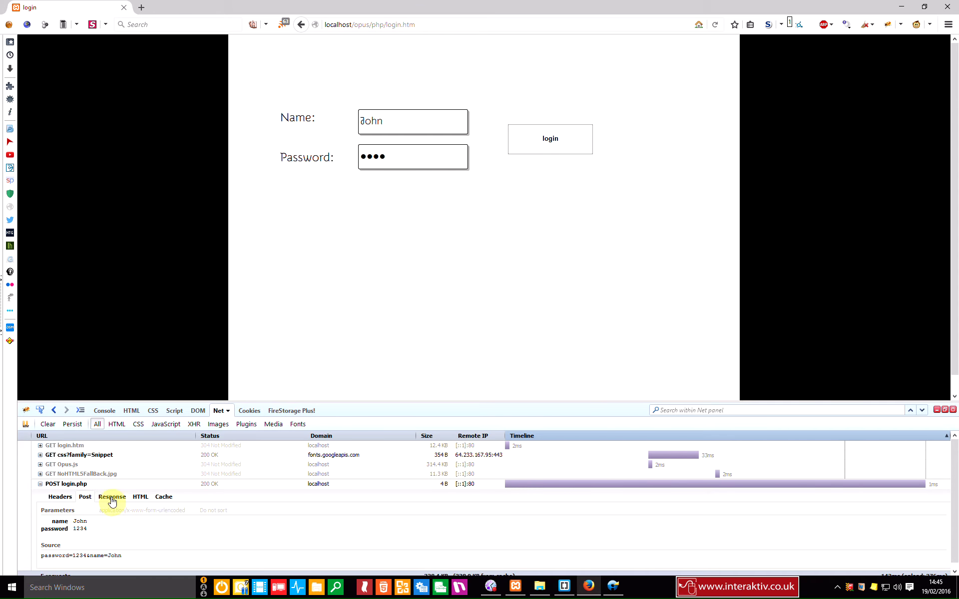
left_click(113, 498)
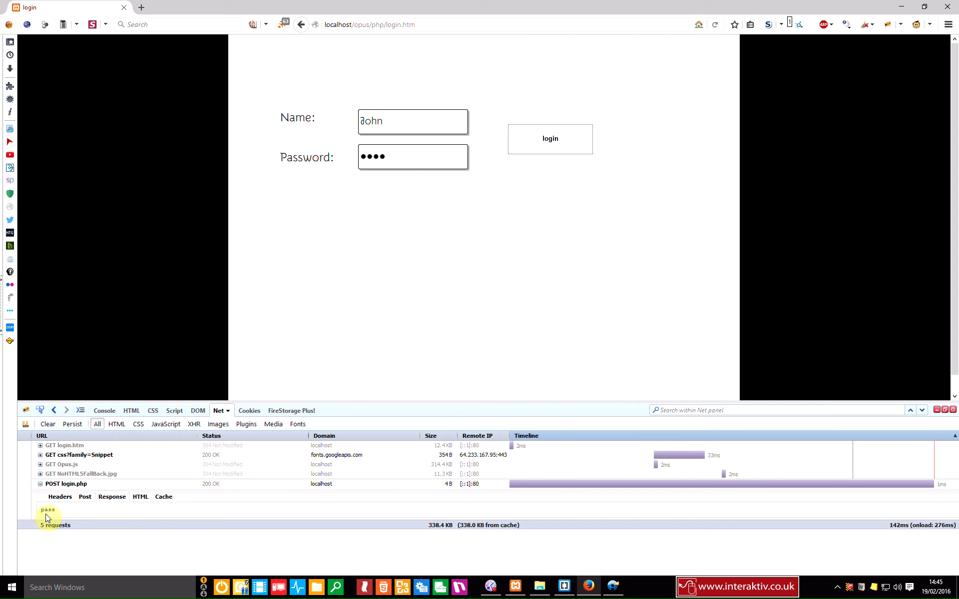
left_click(613, 587)
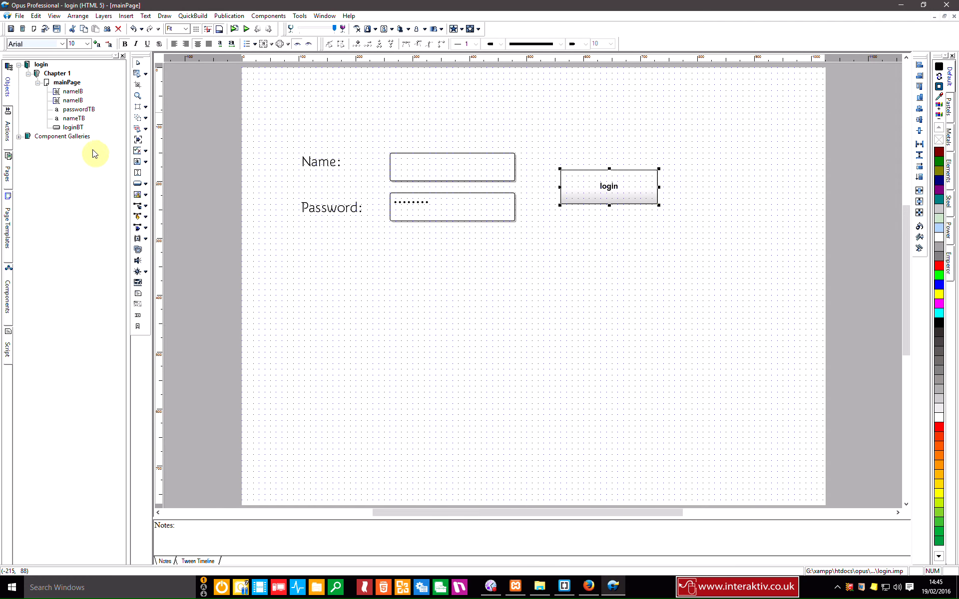
Step: Add a new page named passPage under Chapter 1
left_click(37, 83)
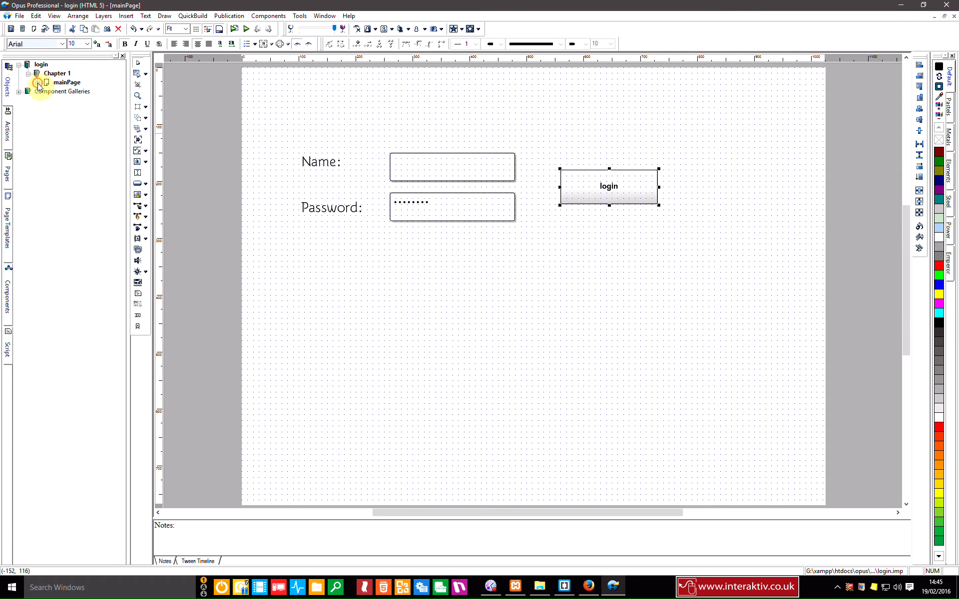
left_click(34, 28)
type("passPage")
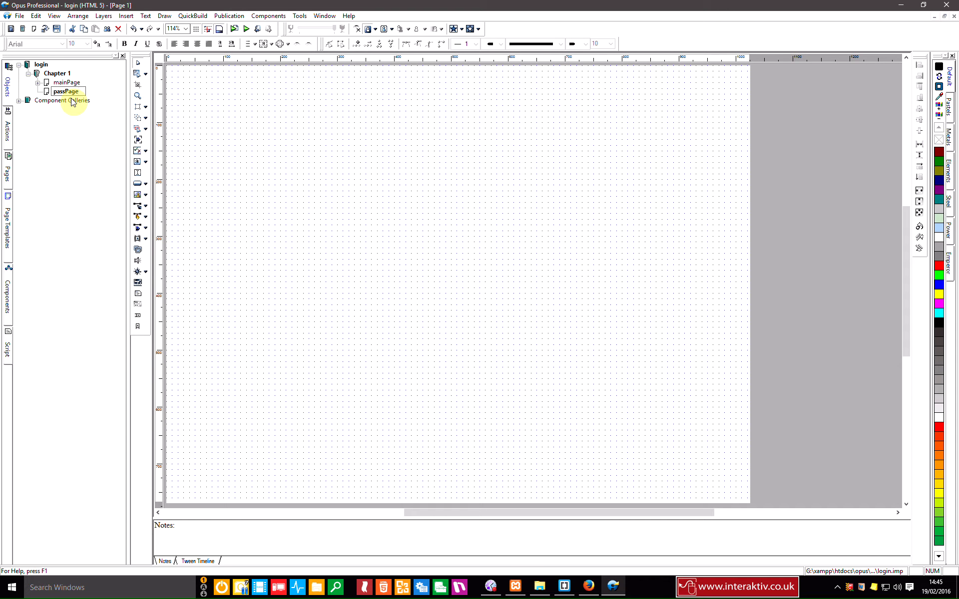
key("Return")
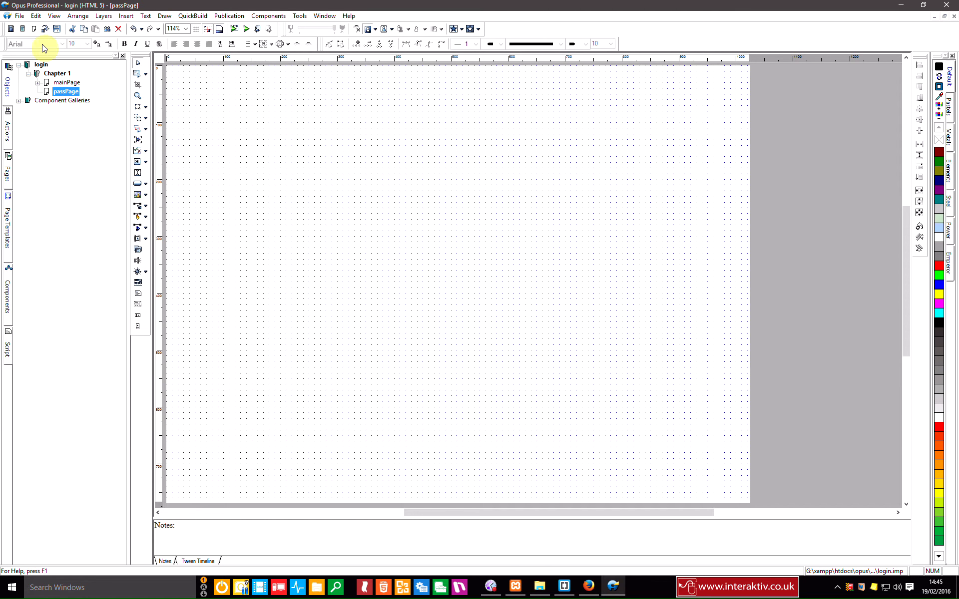
Step: Add a second page named failPage, then open passPage for editing
left_click(34, 29)
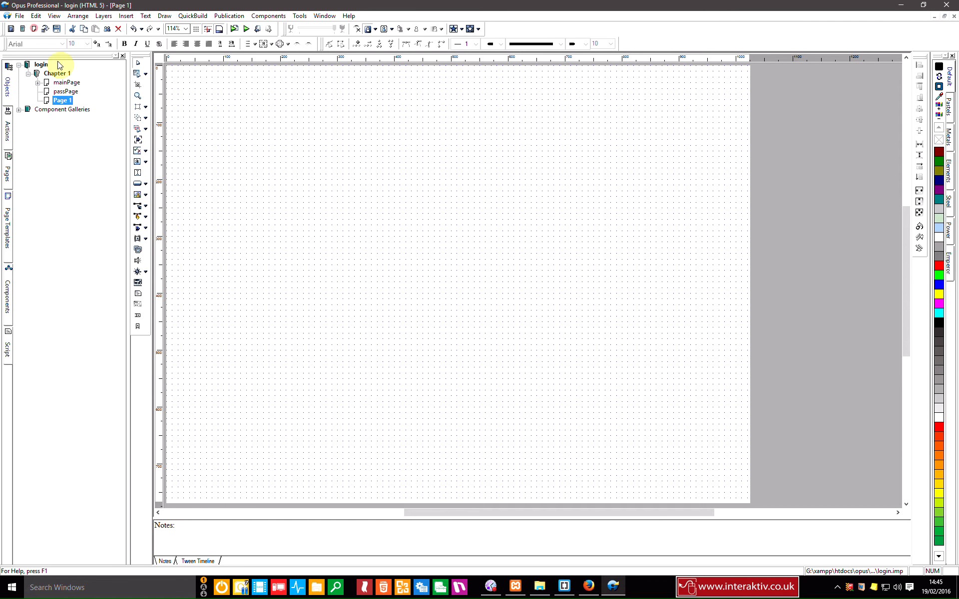
left_click(62, 100)
type("fail")
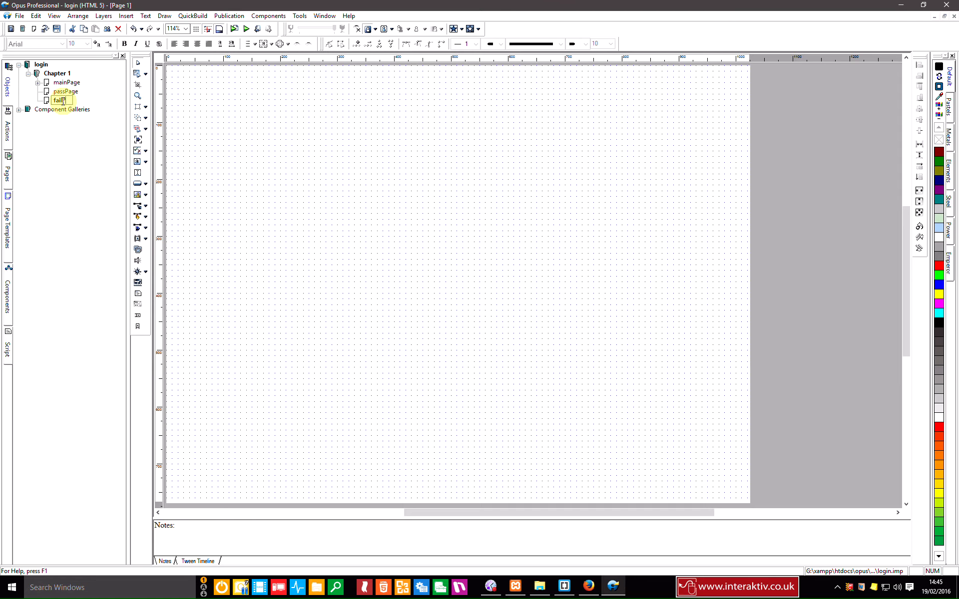
key("Return")
left_click(48, 93)
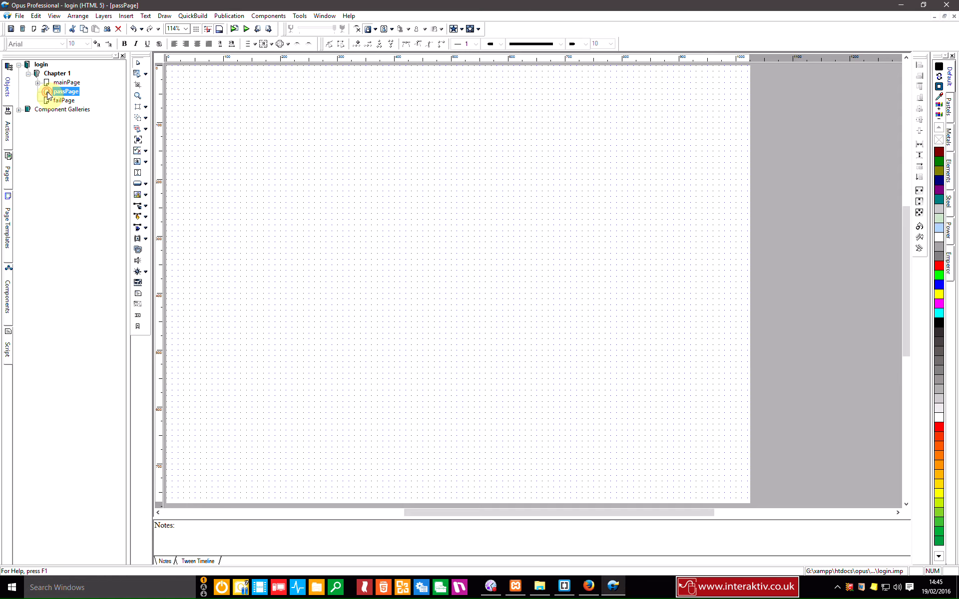
left_click(138, 163)
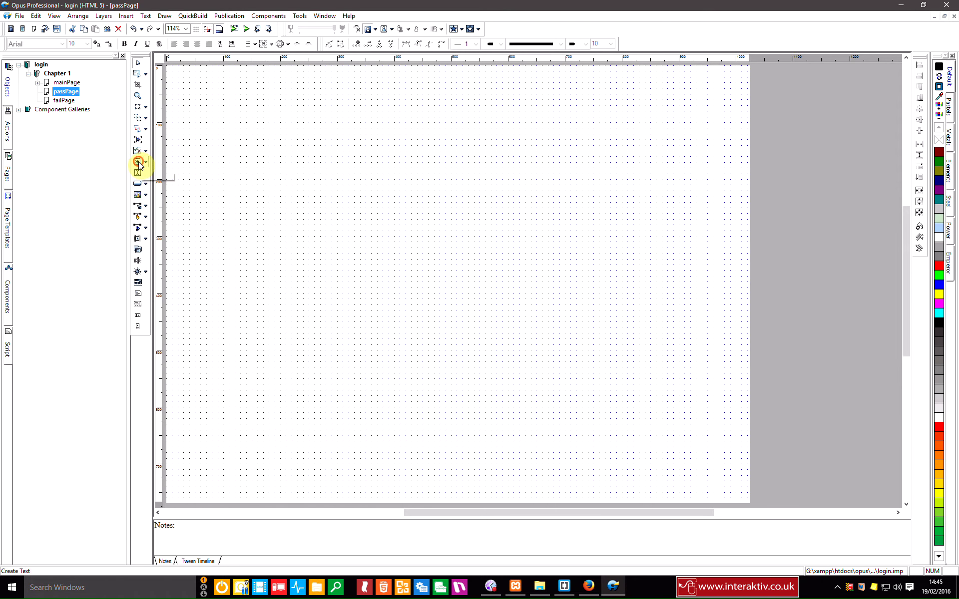
Step: Draw a text box on passPage and type 'You have logged in!'
left_click_drag(217, 156, 690, 327)
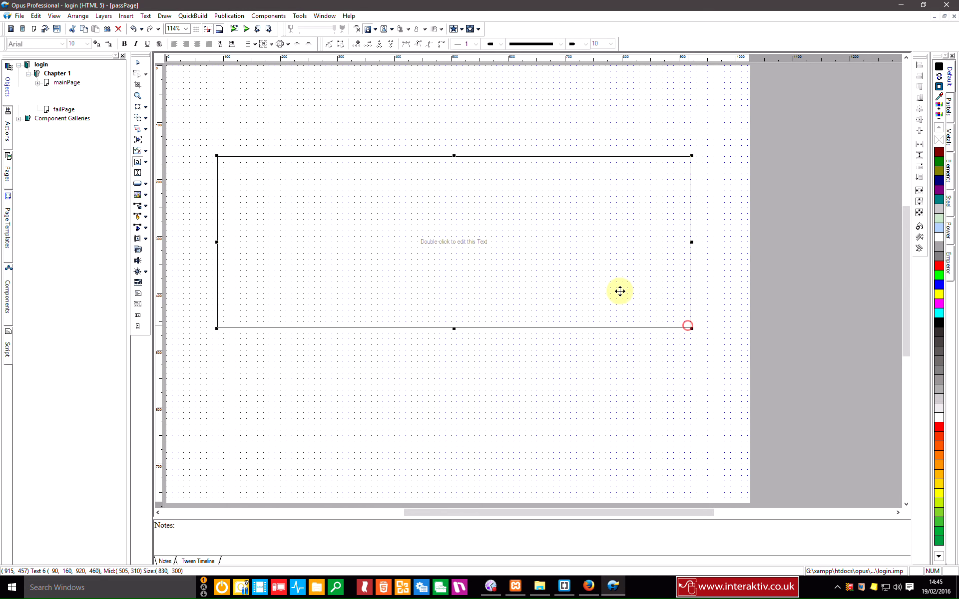
double_click(483, 235)
type("You have logged in!")
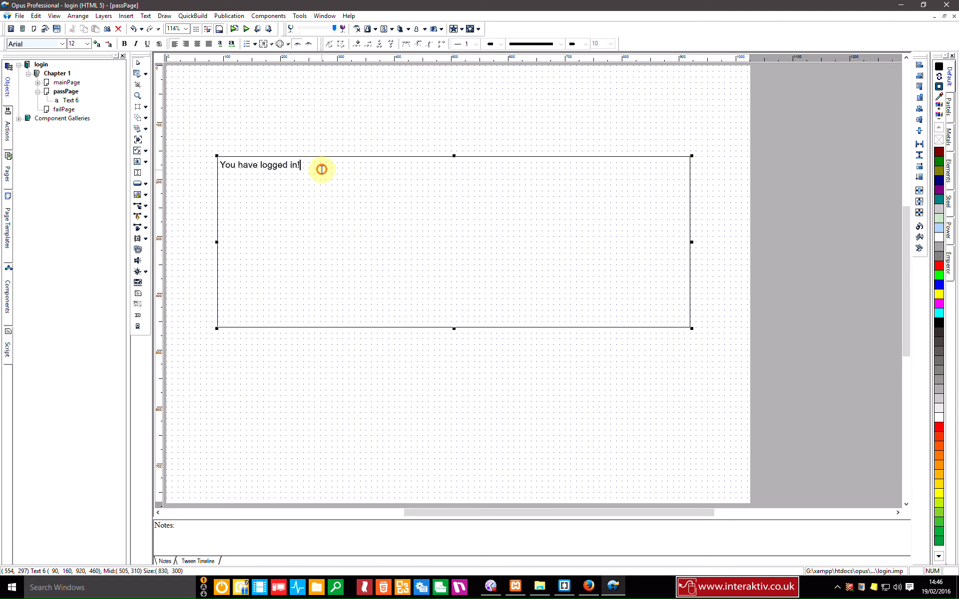
Step: Format the message in Snippet size 120, centre-aligned, with the box enlarged and centred on the page
left_click_drag(300, 165, 216, 163)
left_click(62, 44)
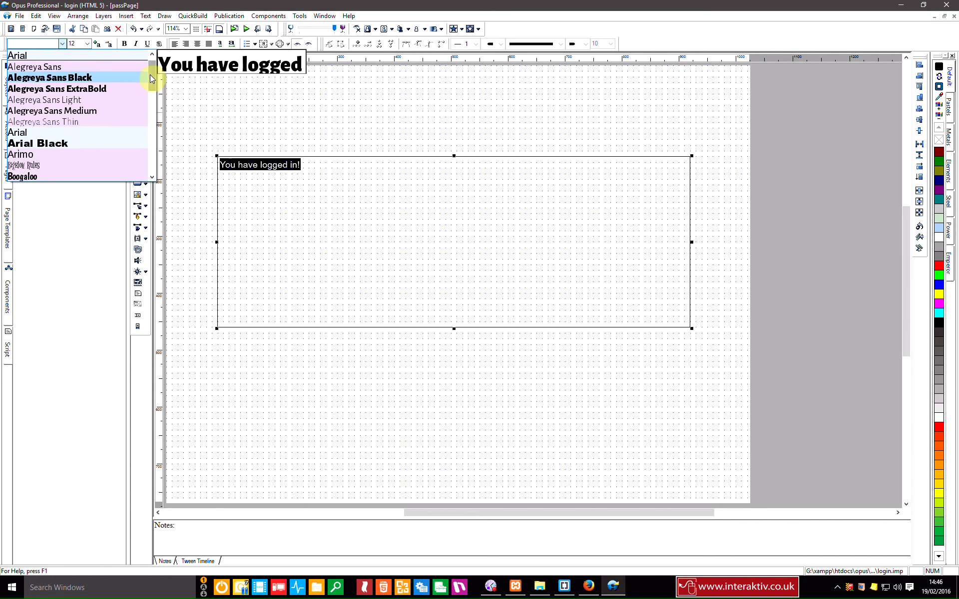
left_click_drag(149, 73, 145, 159)
left_click(50, 99)
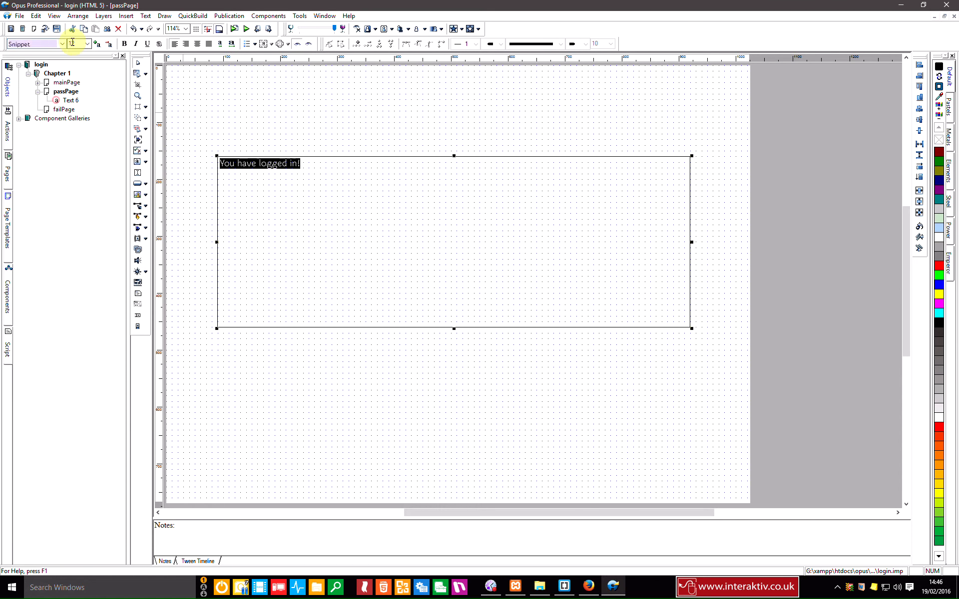
left_click(75, 44)
type("120")
key("Return")
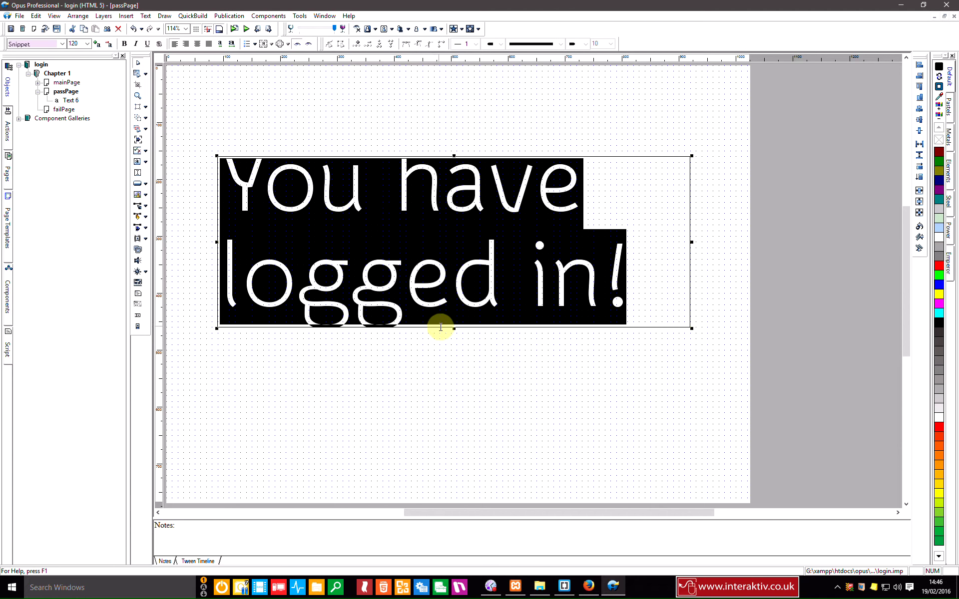
left_click_drag(455, 329, 453, 380)
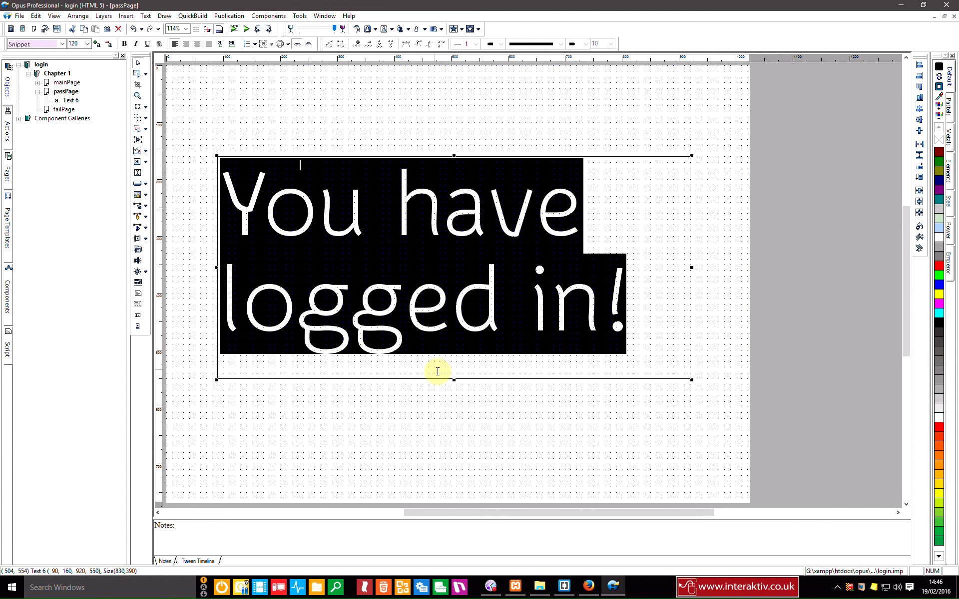
left_click(186, 44)
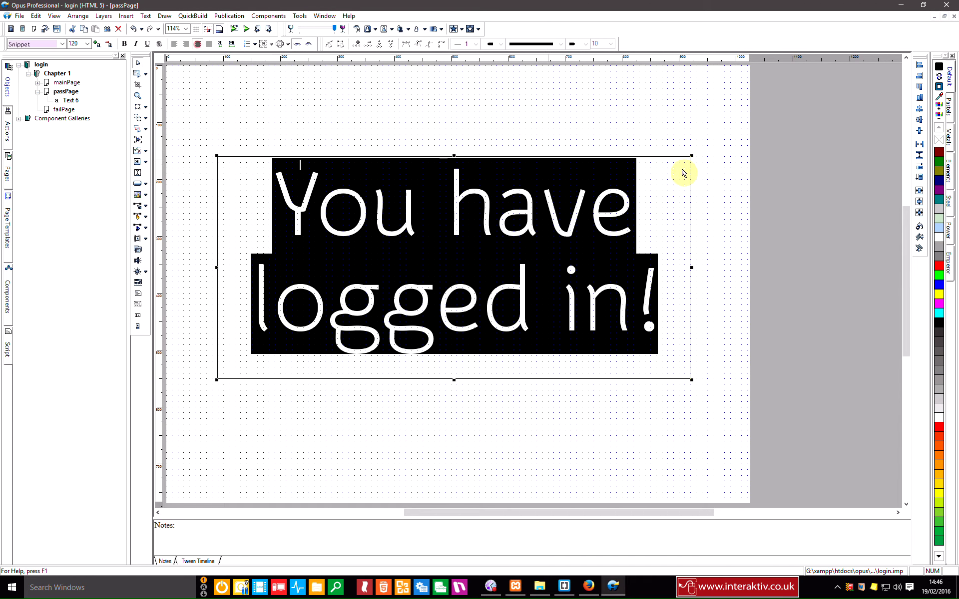
left_click(919, 212)
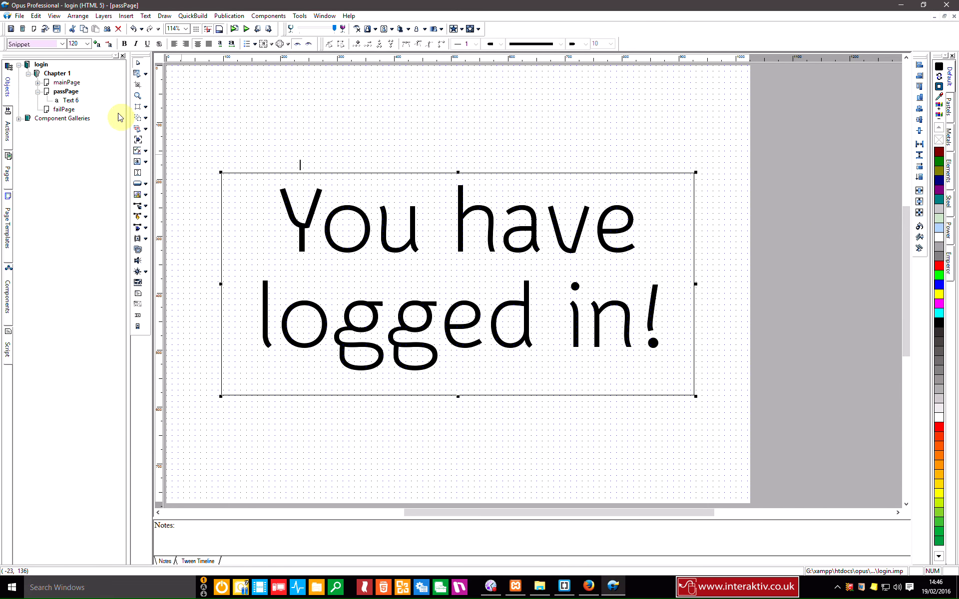
Step: Rename the text object to loginPassTB
left_click(70, 102)
type("loginPassTB")
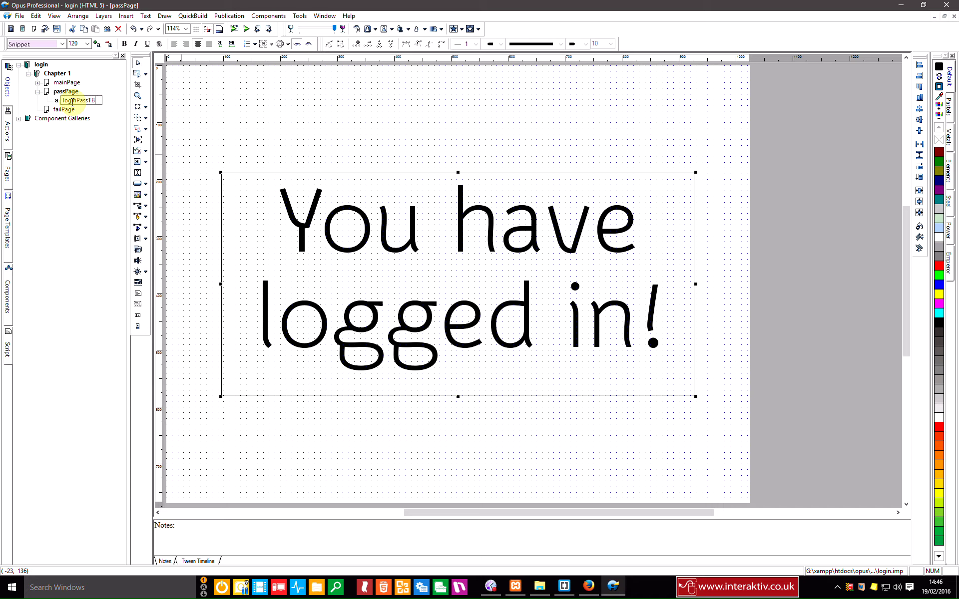
key("Return")
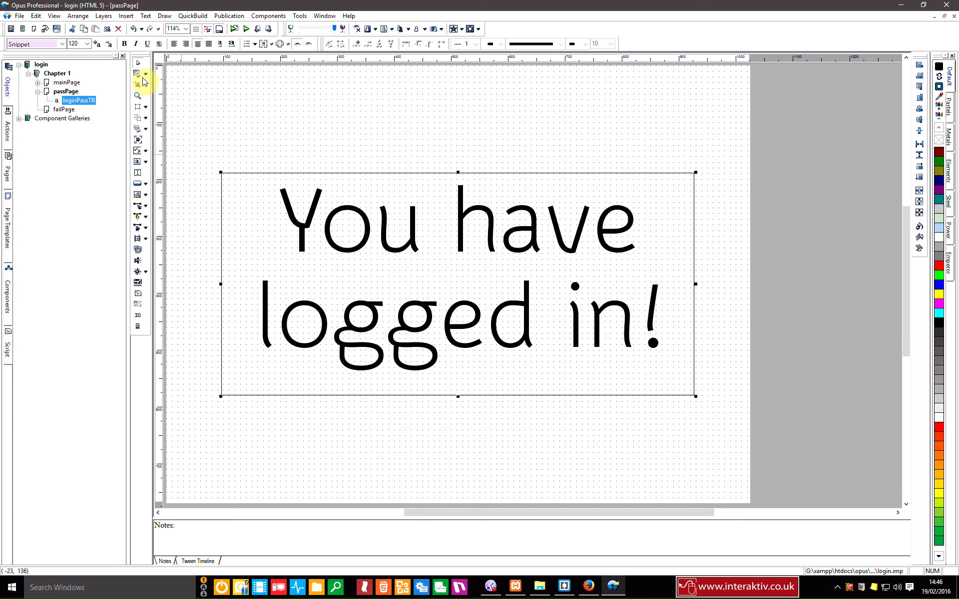
left_click(319, 101)
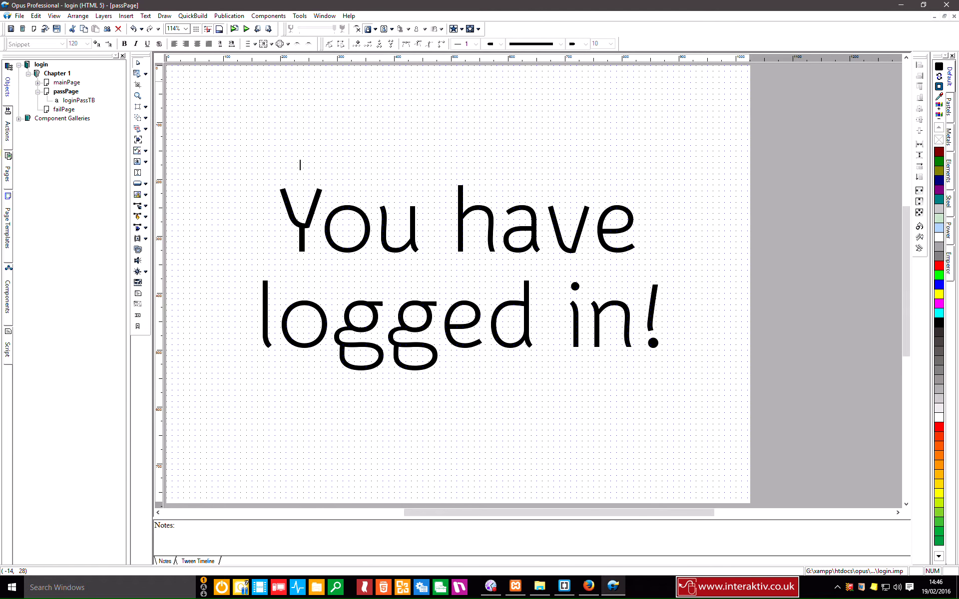
Step: Draw a large text box on failPage and type 'You have failed to log in!'
left_click(50, 110)
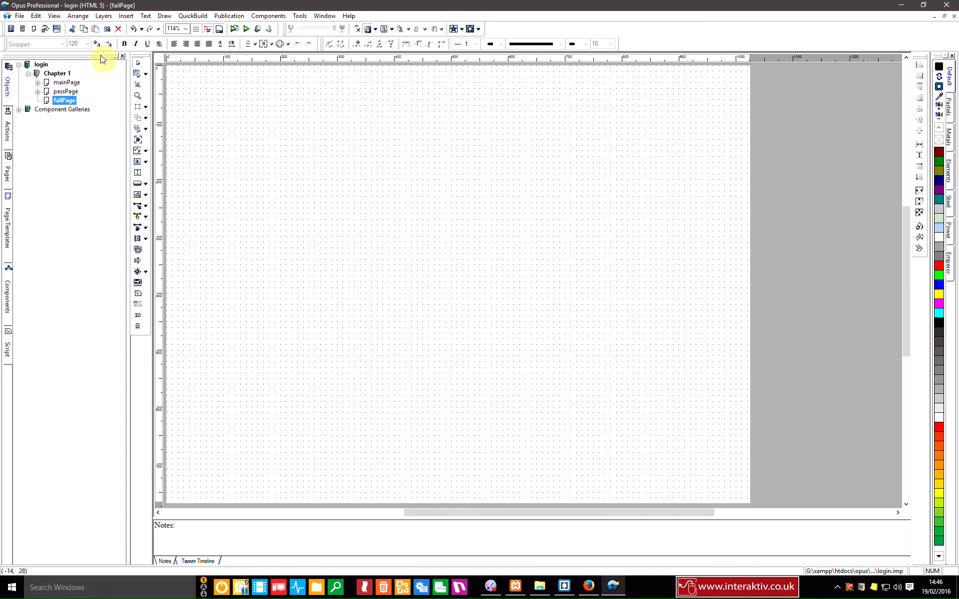
left_click(137, 162)
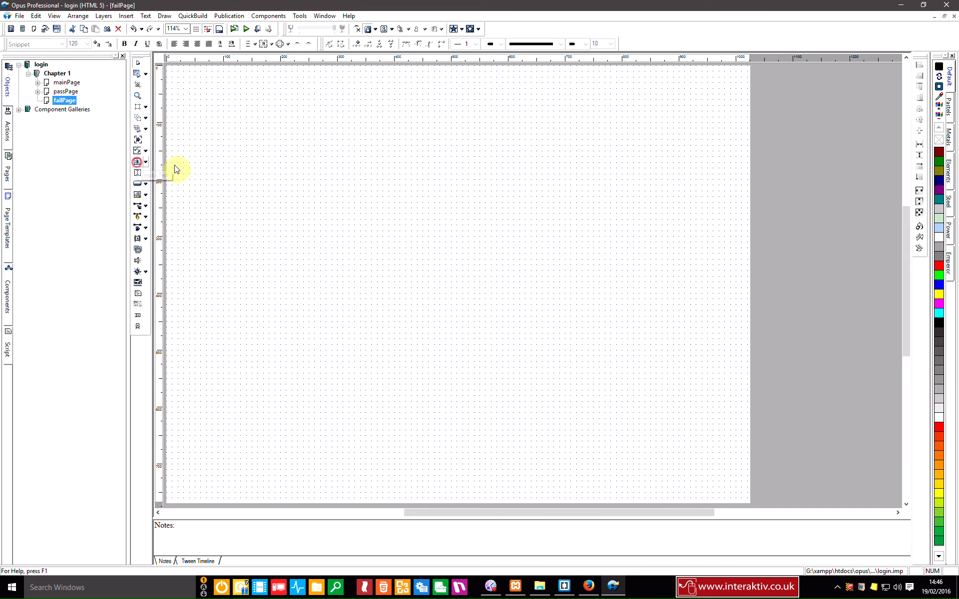
left_click_drag(216, 152, 703, 414)
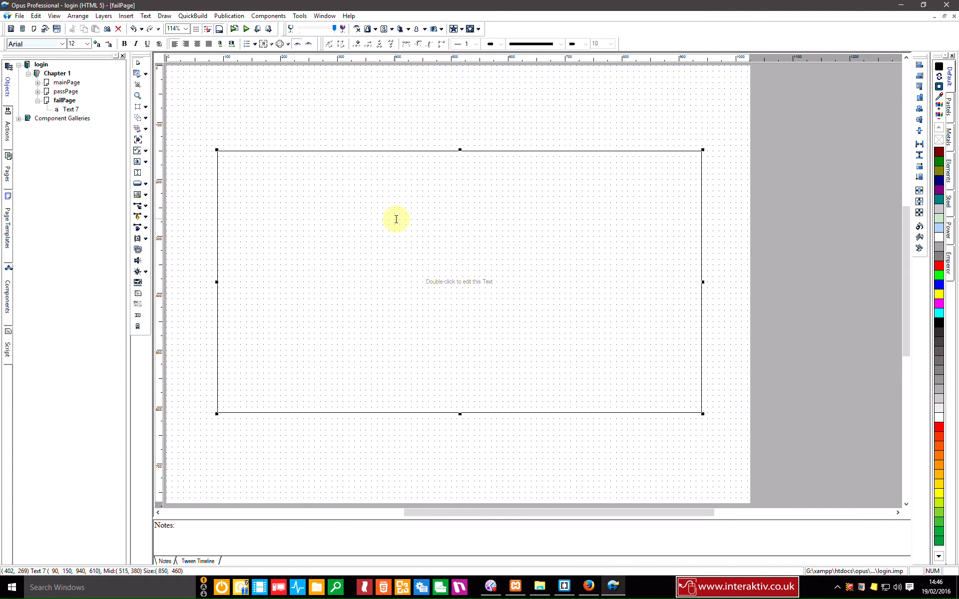
type("You have failed to log in!")
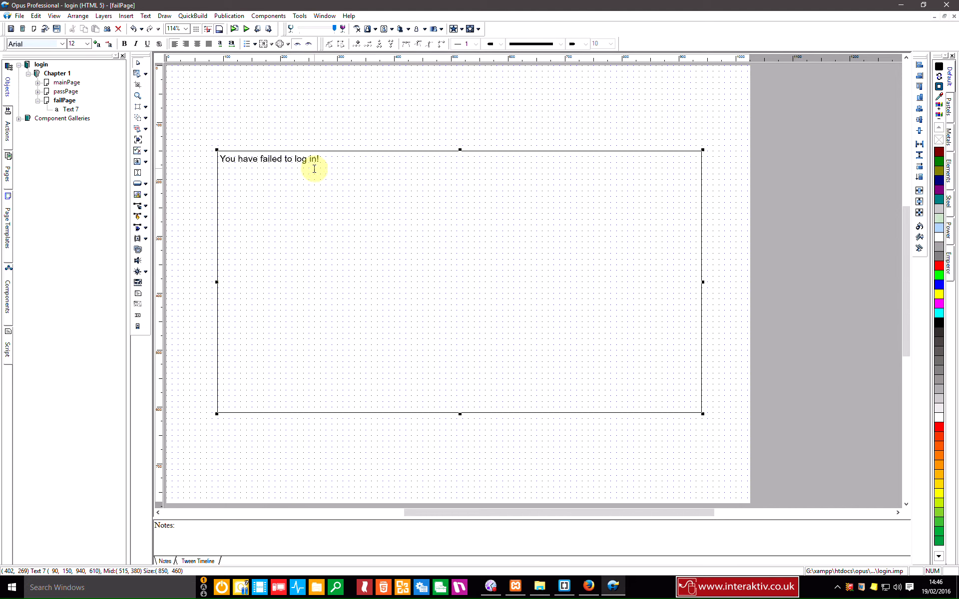
Step: Set the message to Snippet size 120, widen the box and centre-align the text
left_click_drag(331, 158, 216, 159)
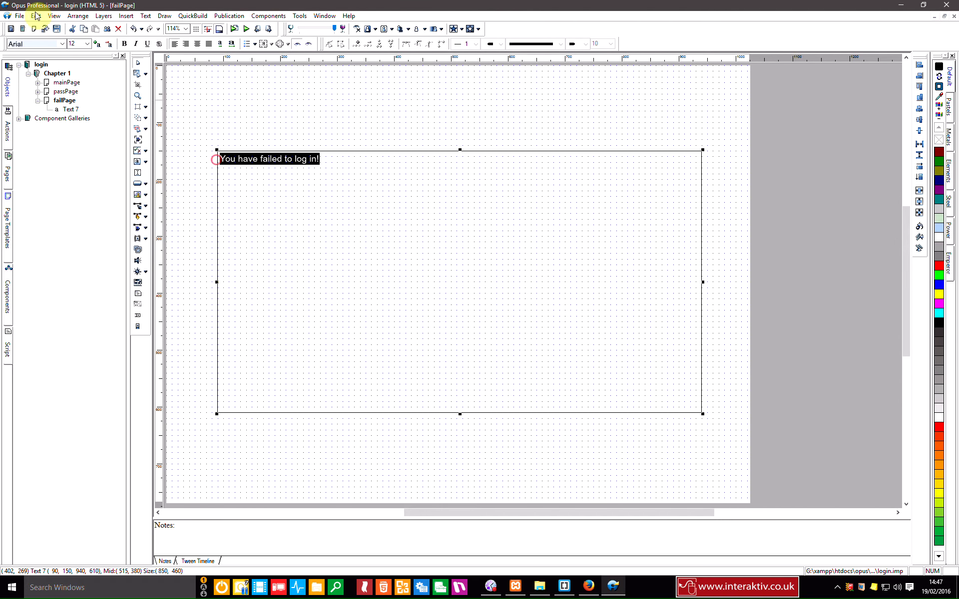
left_click(63, 43)
left_click_drag(151, 74, 159, 156)
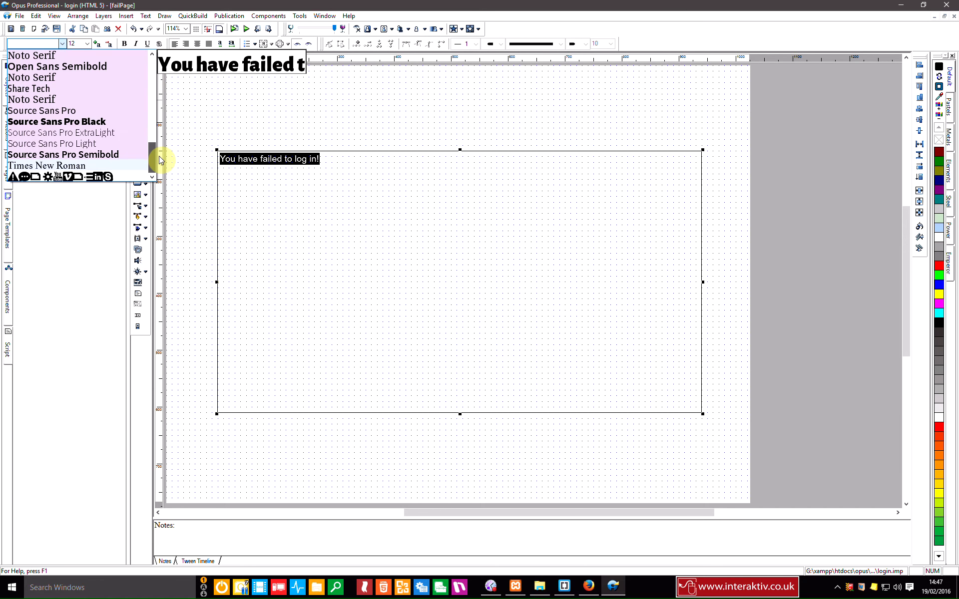
left_click(71, 98)
double_click(76, 43)
type("12")
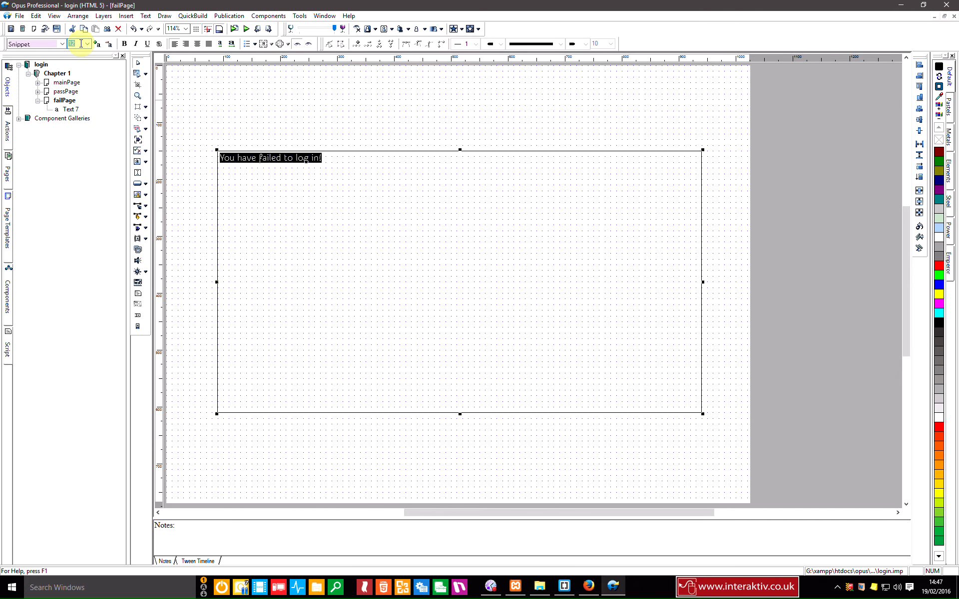
type("0")
key("Return")
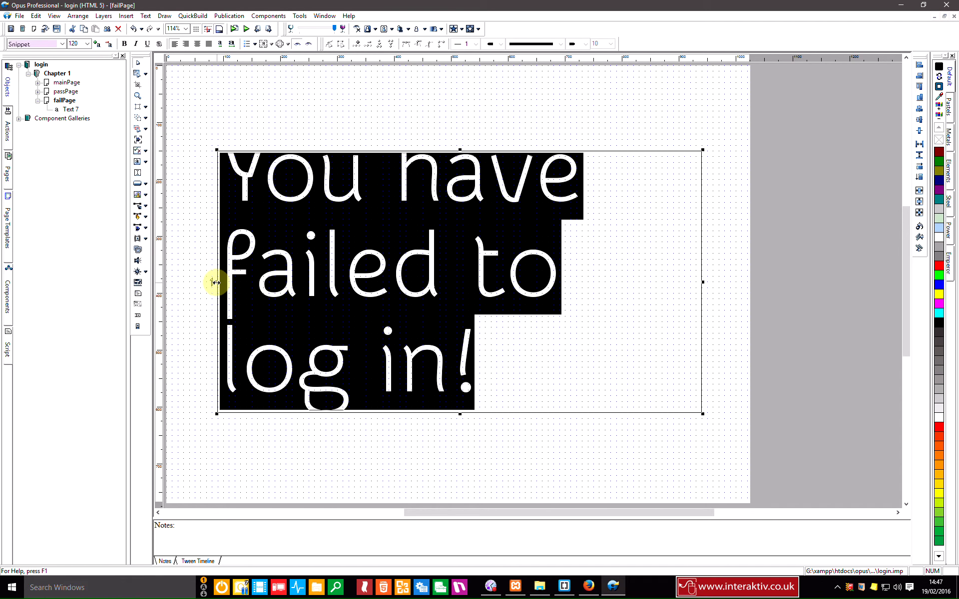
left_click_drag(216, 279, 194, 281)
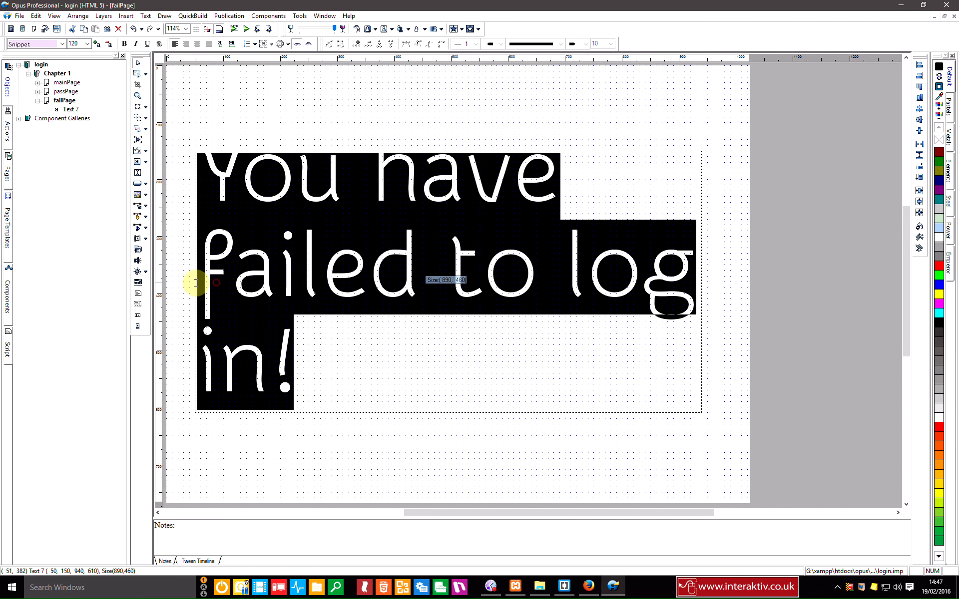
left_click(186, 43)
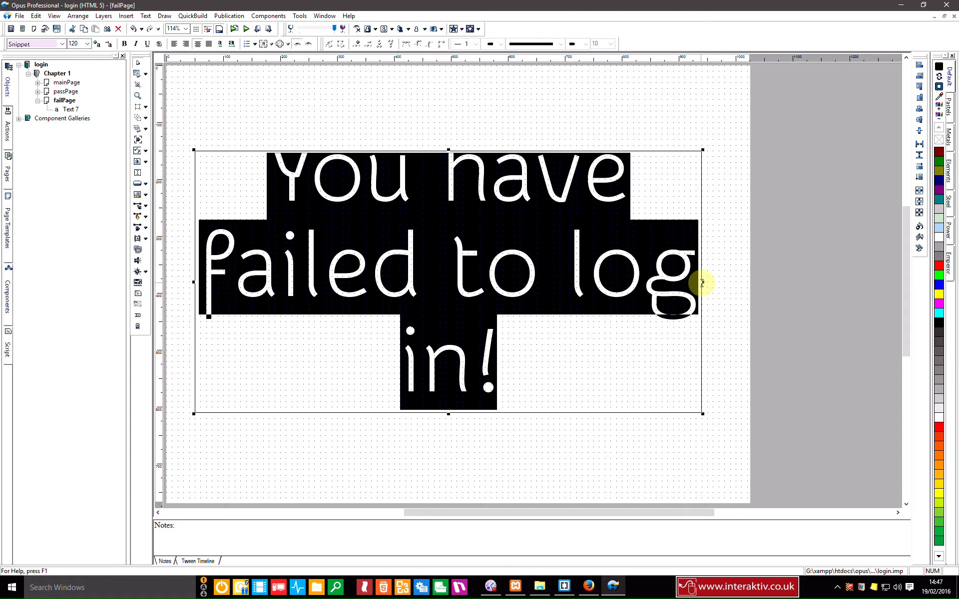
Step: Reduce the font size to 90 so it fits two lines, then shrink and centre the box
double_click(80, 44)
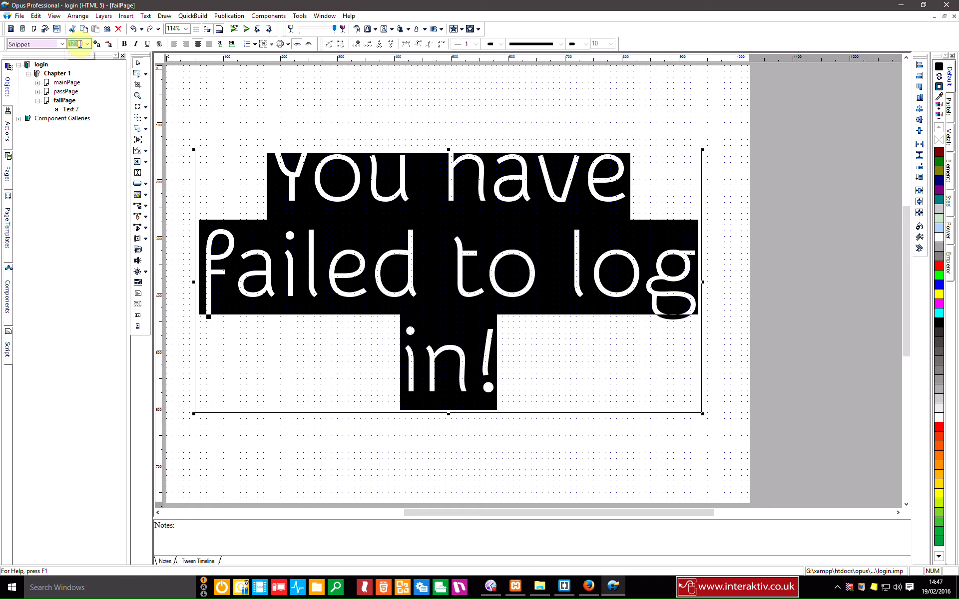
type("100")
key("Return")
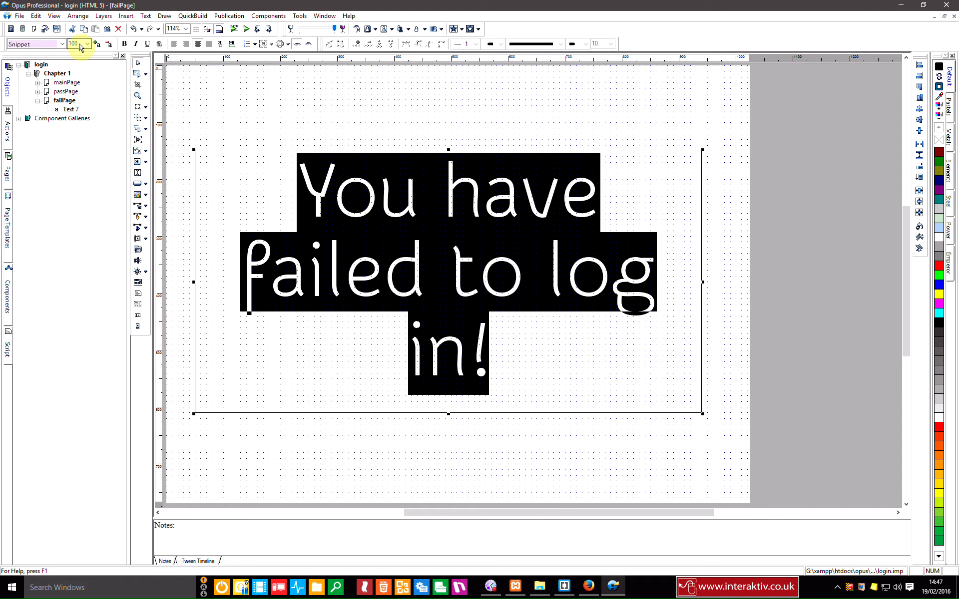
double_click(73, 44)
type("90")
key("Return")
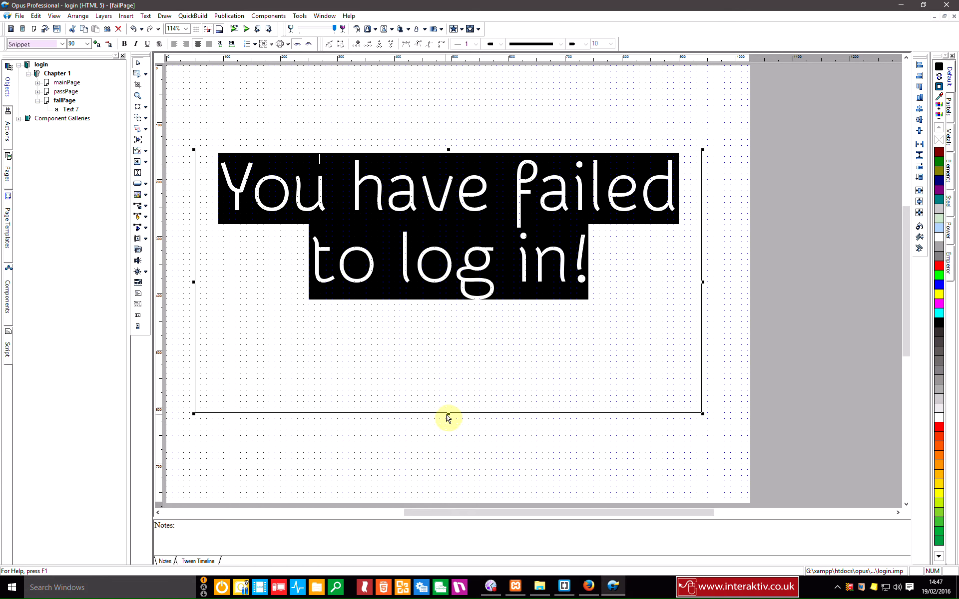
left_click(446, 419)
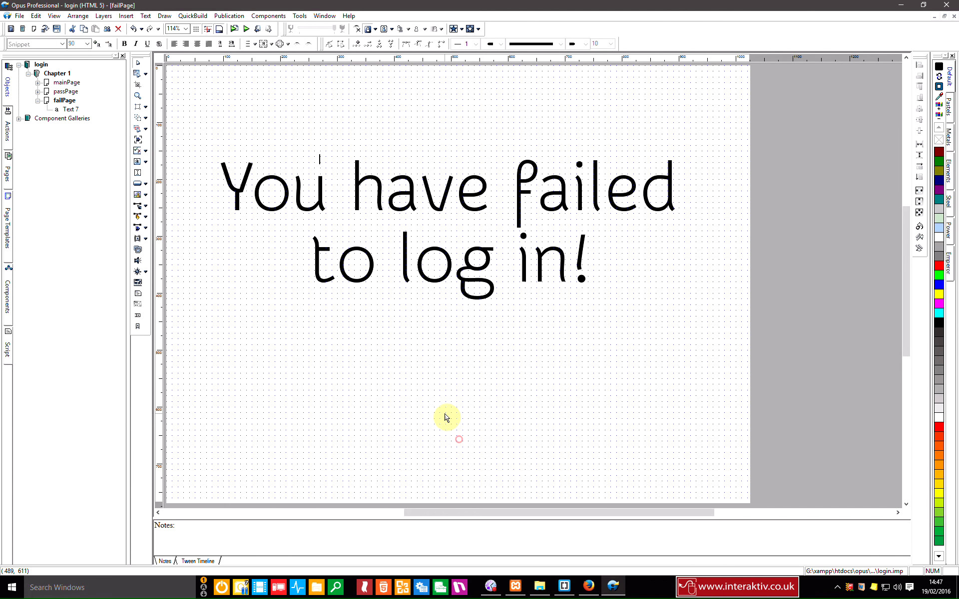
left_click(452, 382)
left_click_drag(449, 413, 462, 316)
left_click(919, 213)
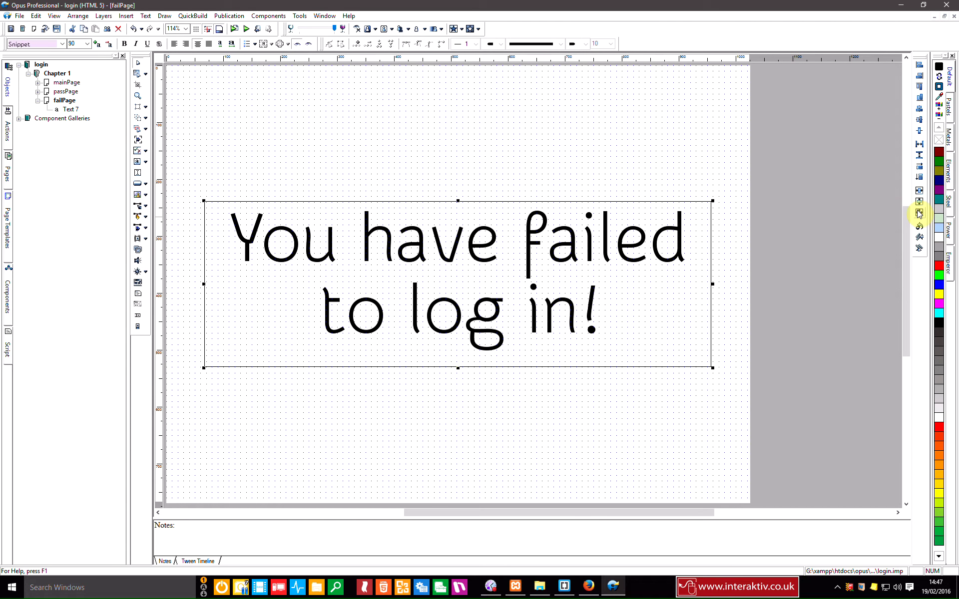
Step: Rename the text object to failTB
left_click(71, 109)
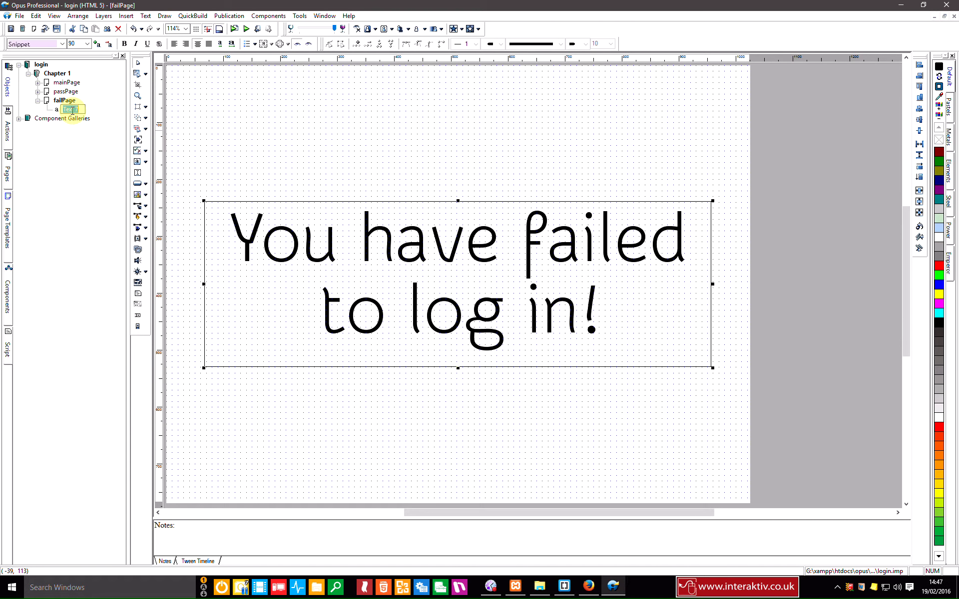
type("failTB")
key("Return")
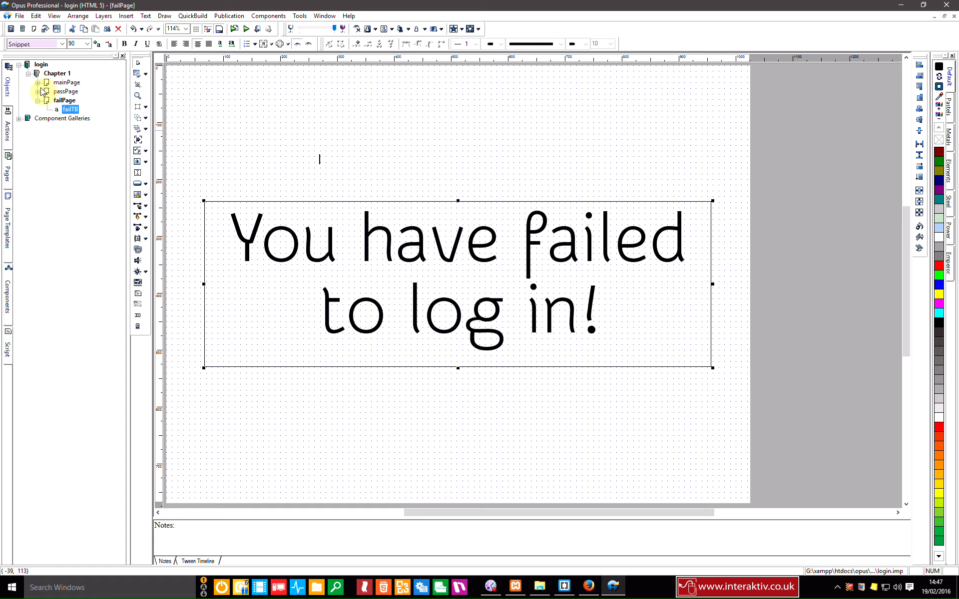
Step: Open the click actions of the login button loginBT on mainPage
left_click(50, 84)
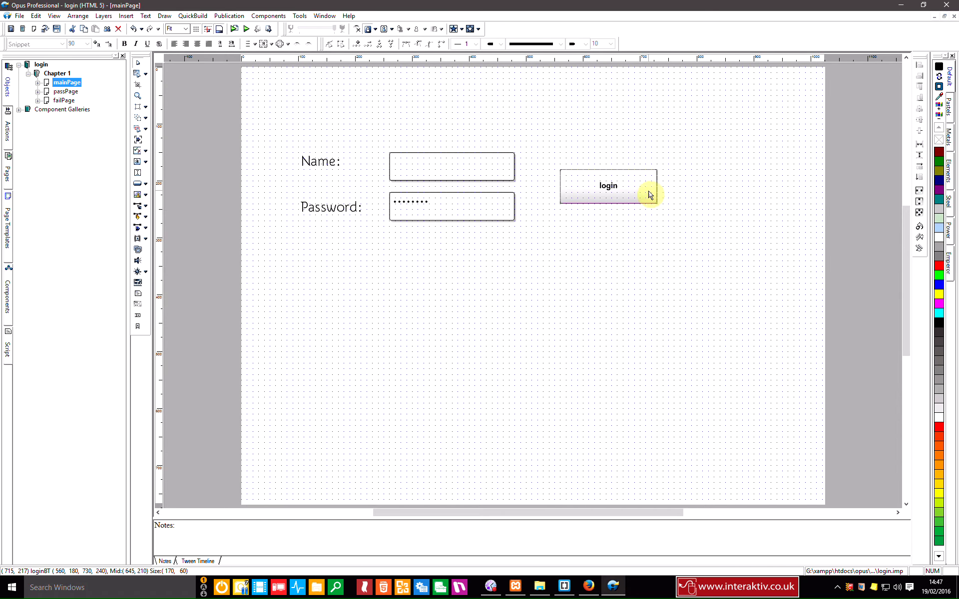
double_click(651, 197)
left_click(273, 189)
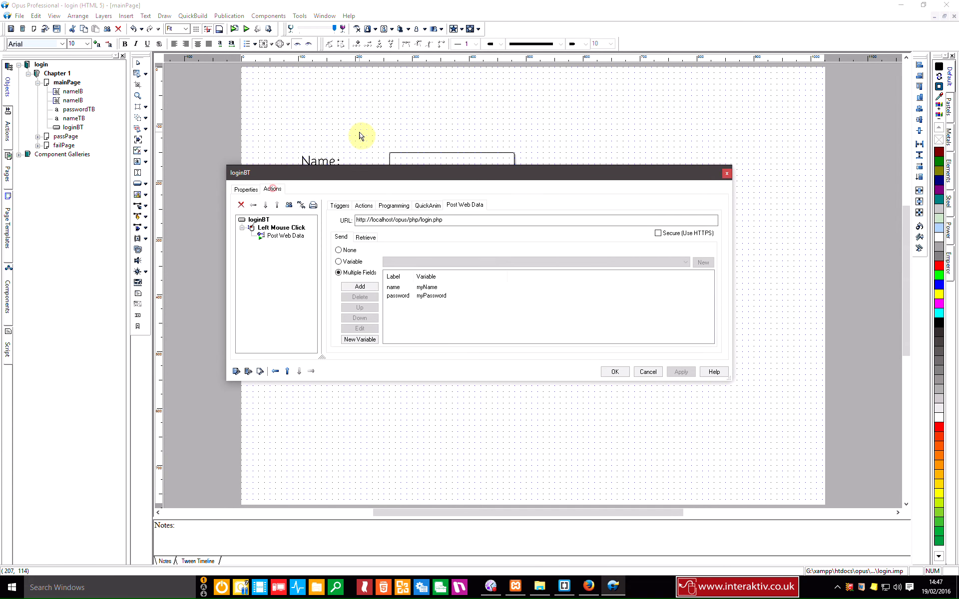
Step: Add a 1-second Delay action after Post Web Data
left_click(365, 206)
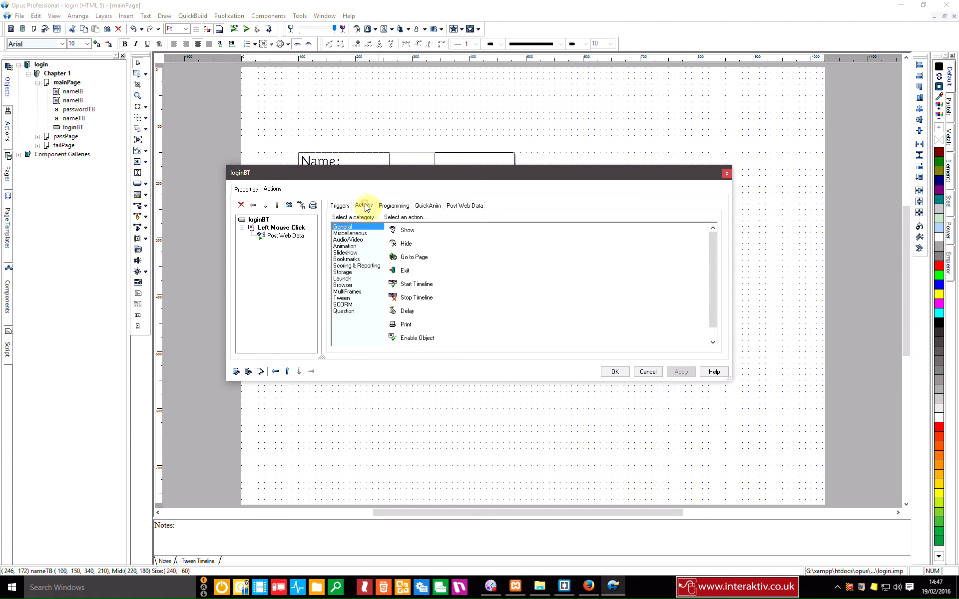
double_click(408, 315)
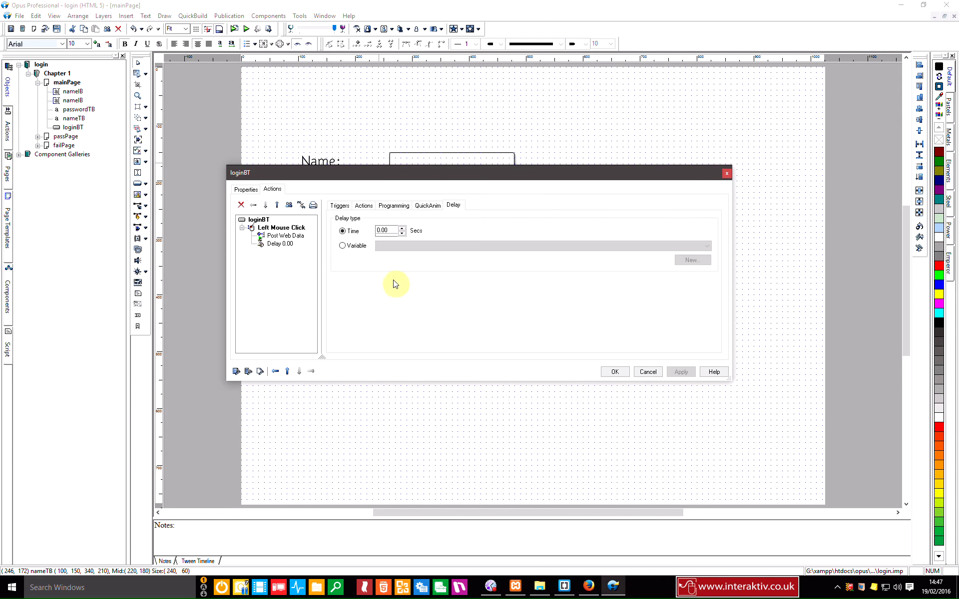
double_click(386, 230)
type("1")
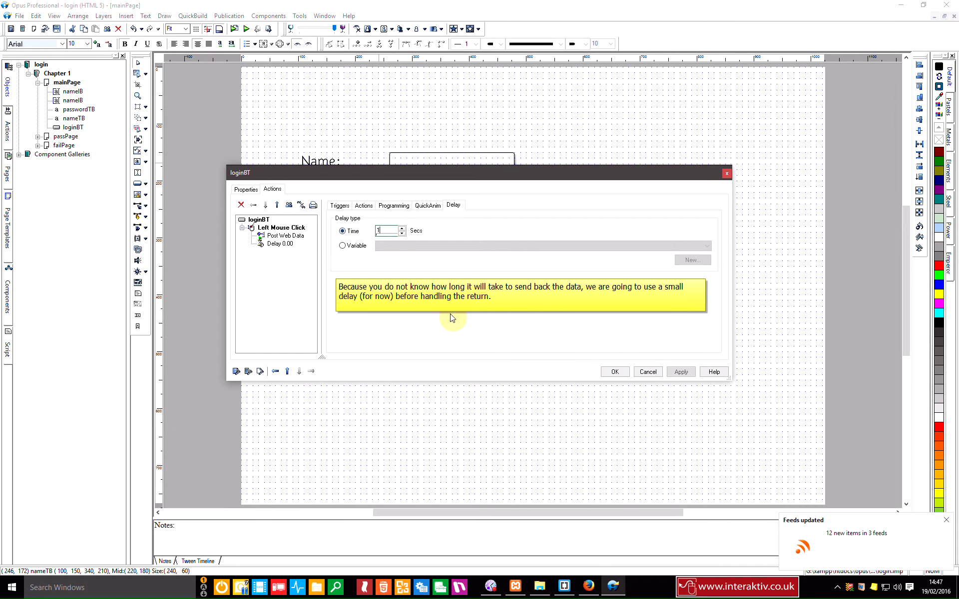
left_click(680, 372)
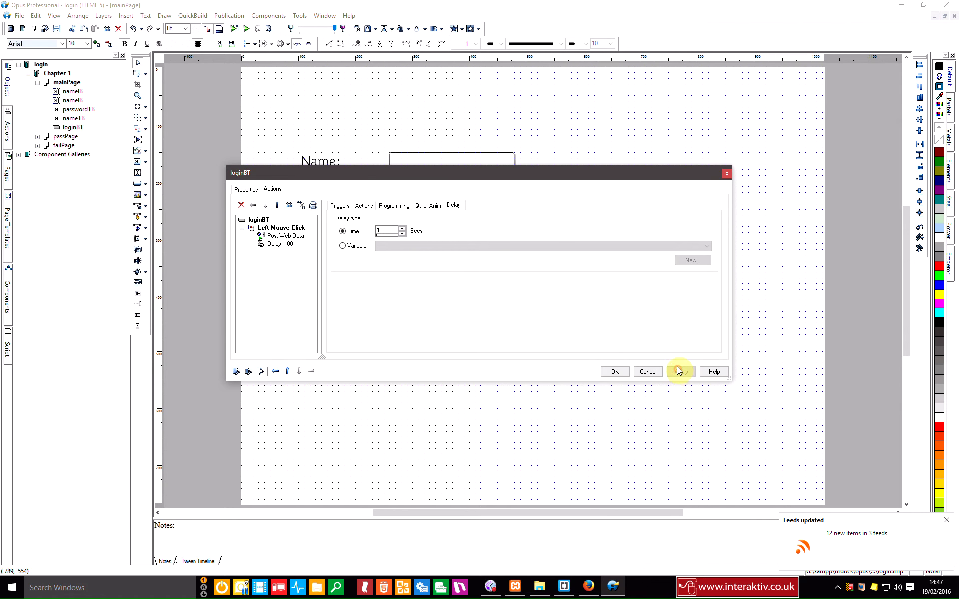
Step: Add an empty If condition after the delay
left_click(389, 206)
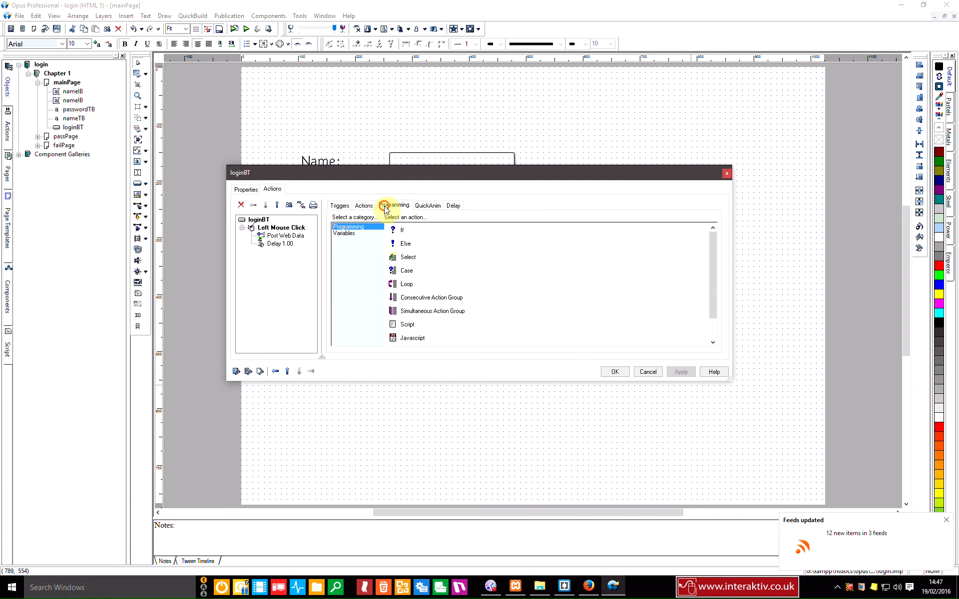
double_click(398, 233)
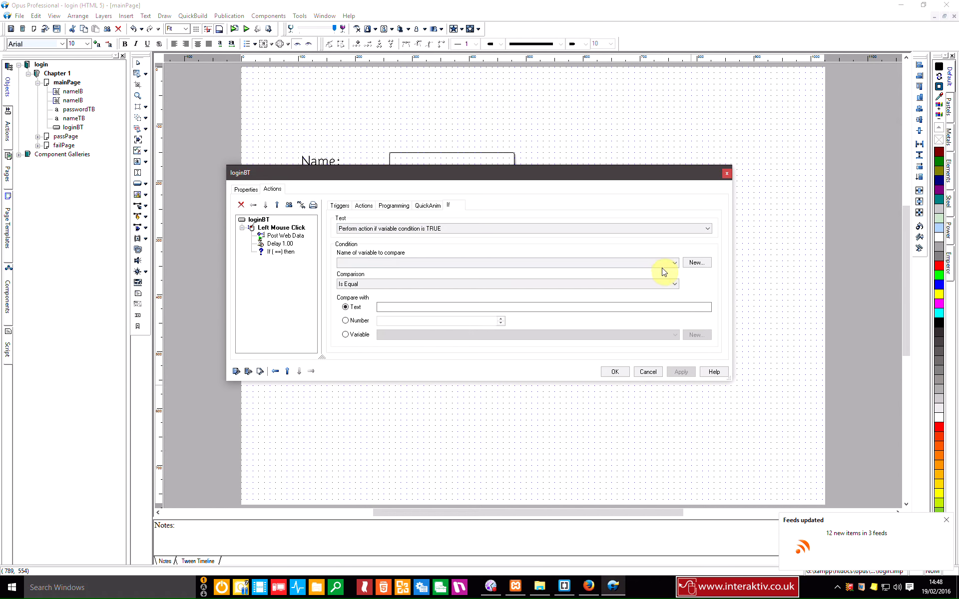
left_click(278, 236)
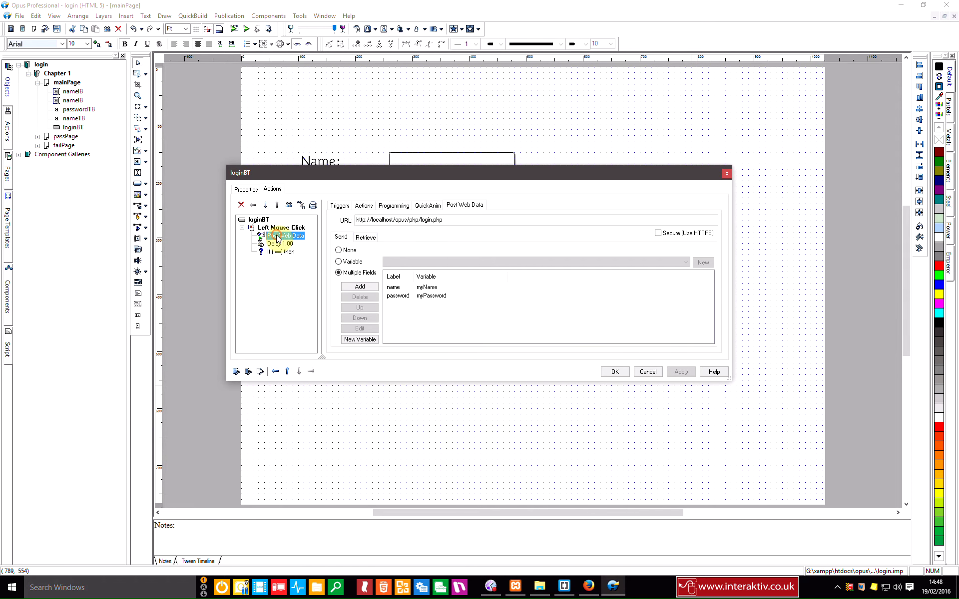
Step: Store Post Web Data's retrieved reply in a new variable named myReturn
left_click(365, 238)
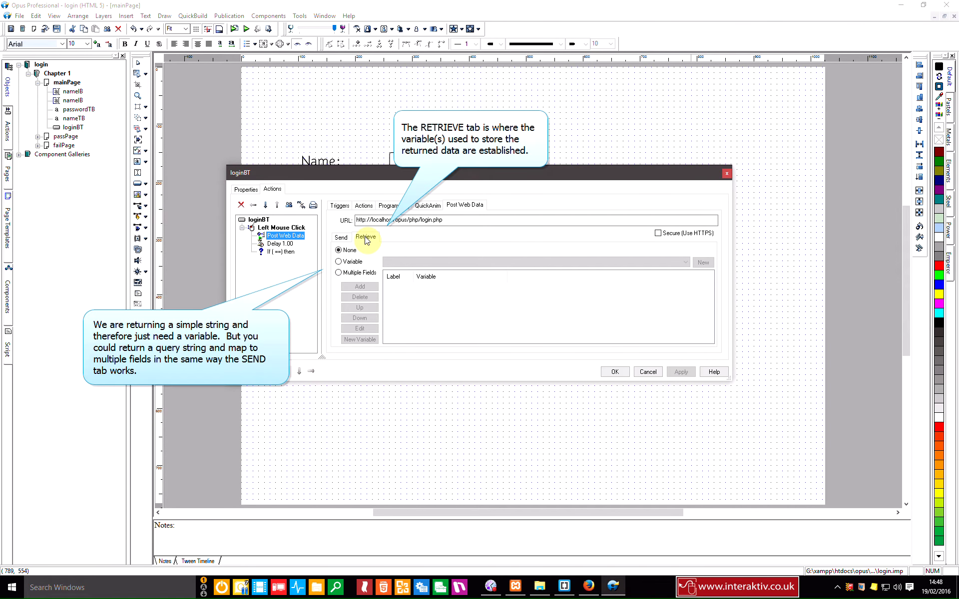
left_click(353, 263)
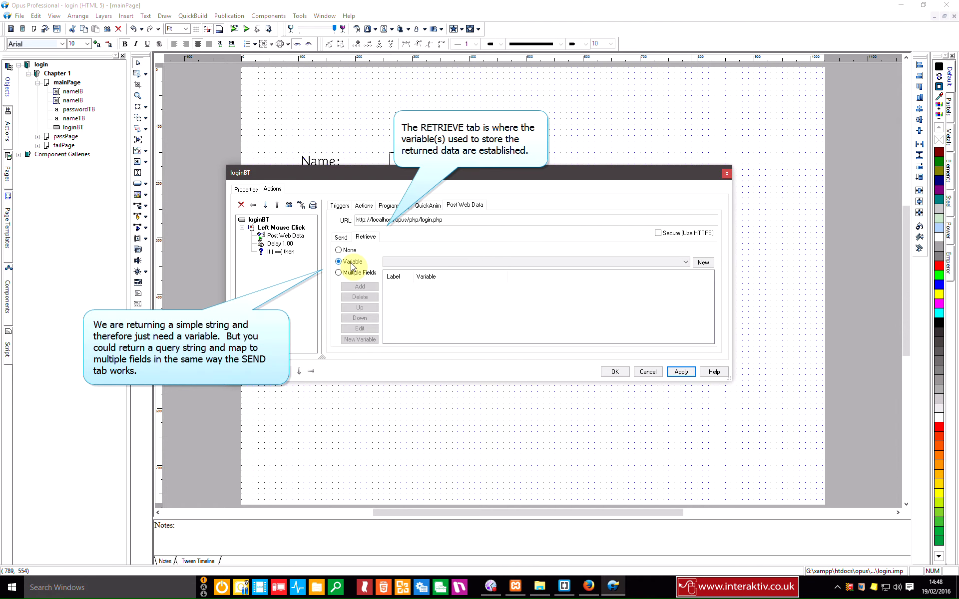
left_click(703, 263)
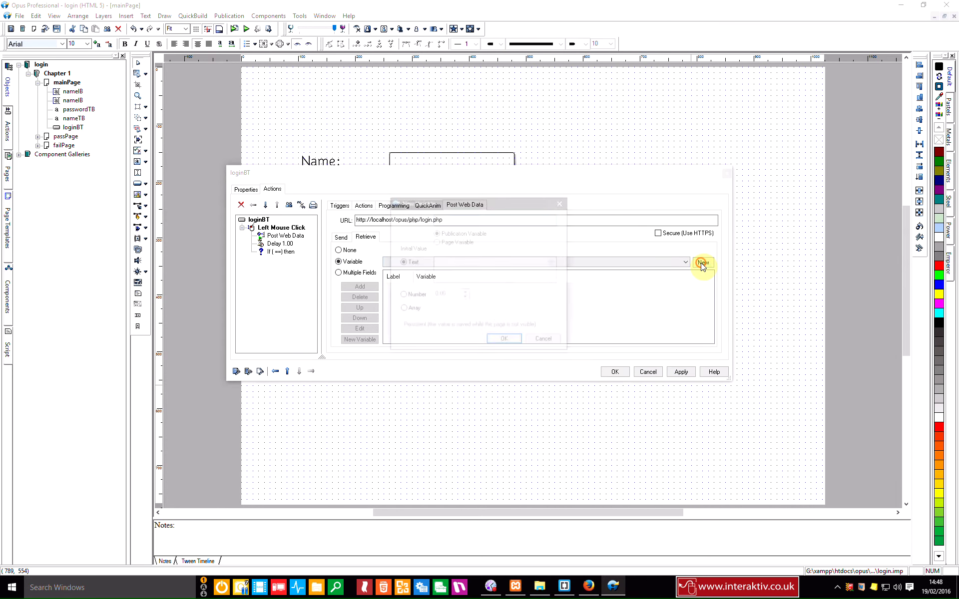
type("myReturn")
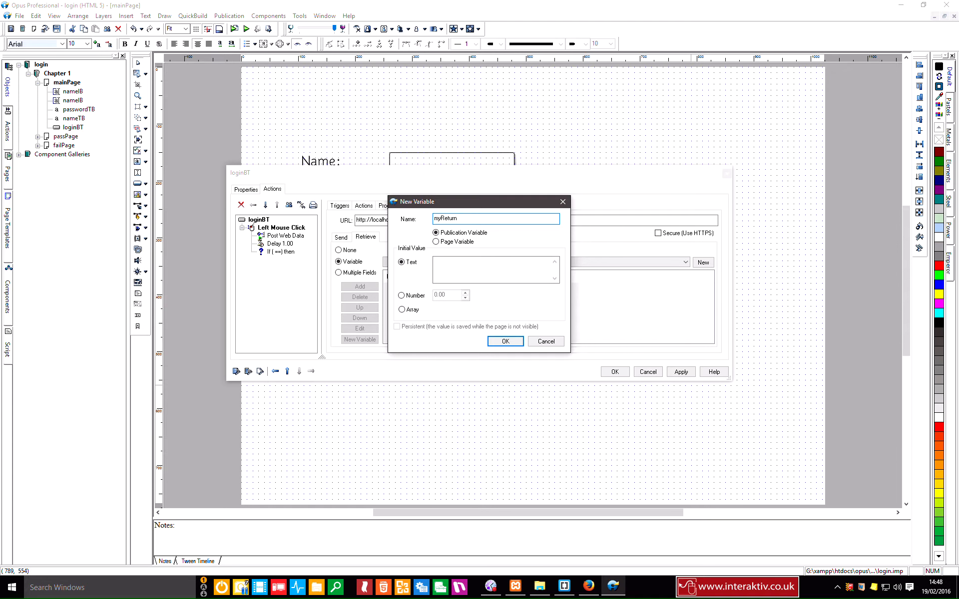
left_click(504, 342)
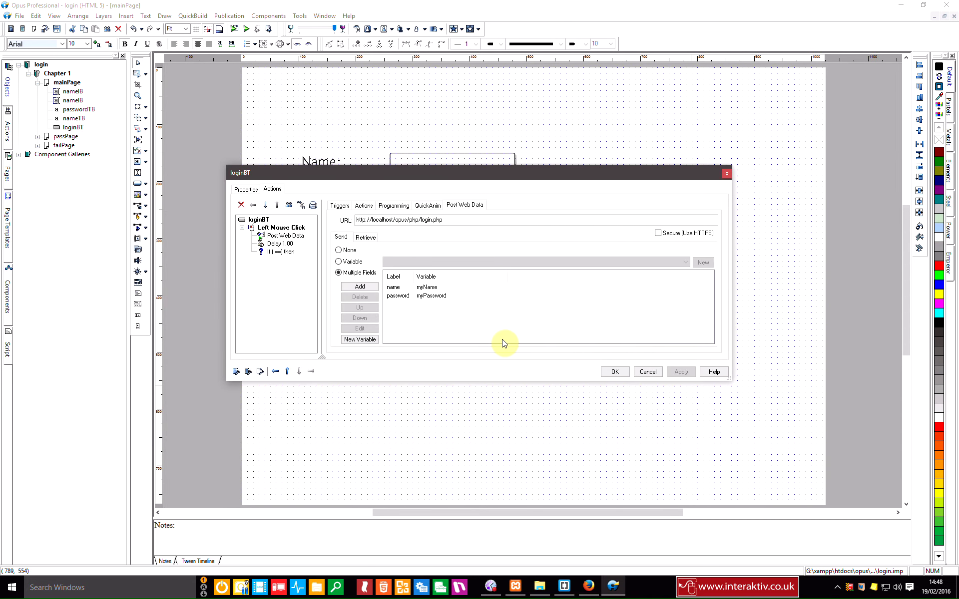
left_click(366, 237)
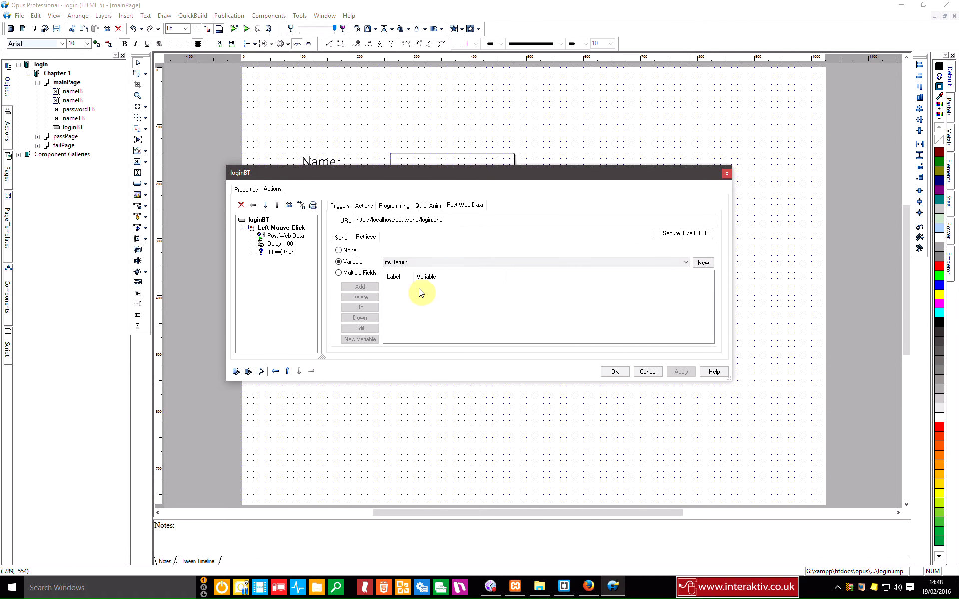
left_click(280, 251)
Step: Make the If condition test whether myReturn is equal to the text 'pass'
left_click(517, 262)
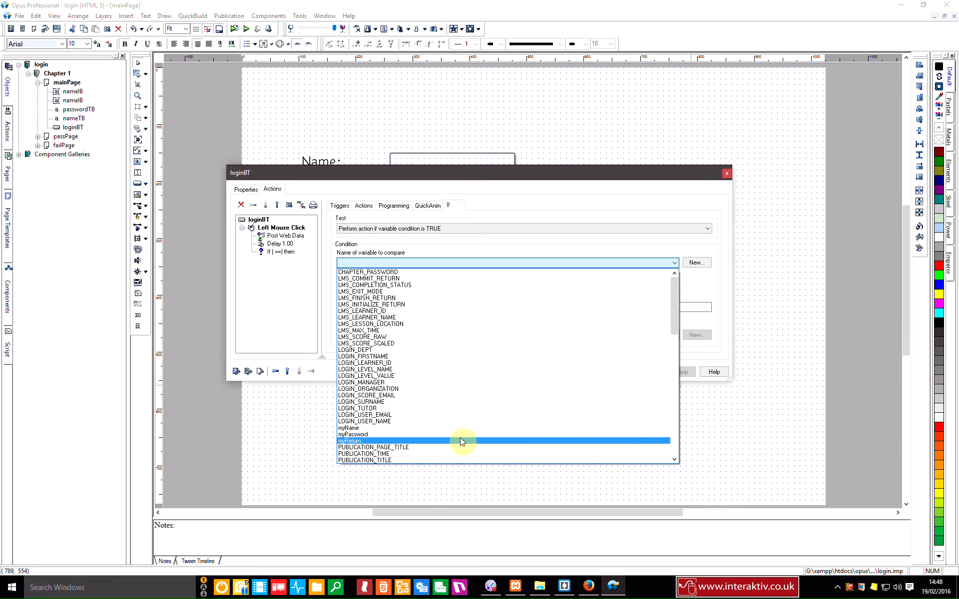
left_click(460, 441)
left_click(680, 372)
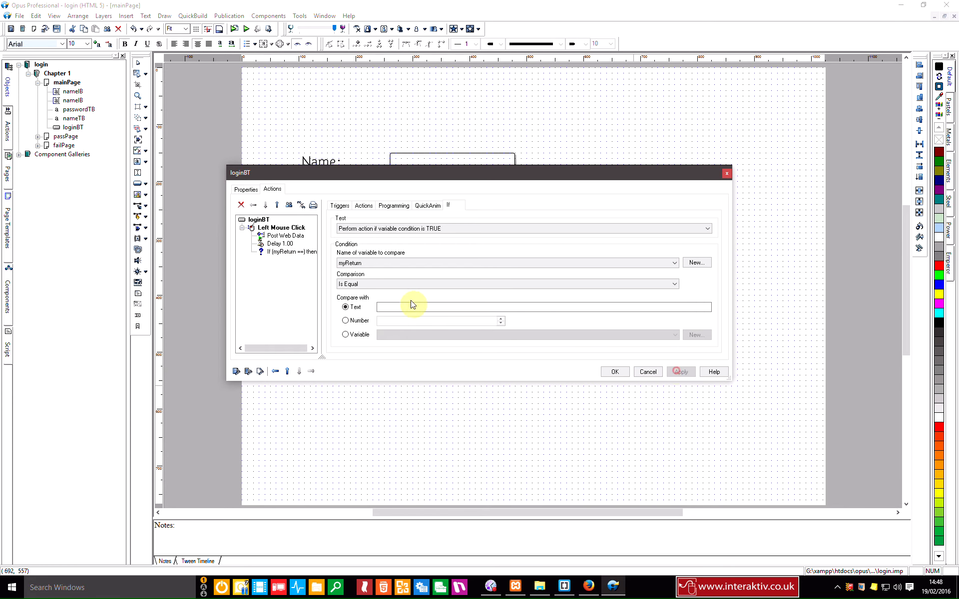
left_click(383, 307)
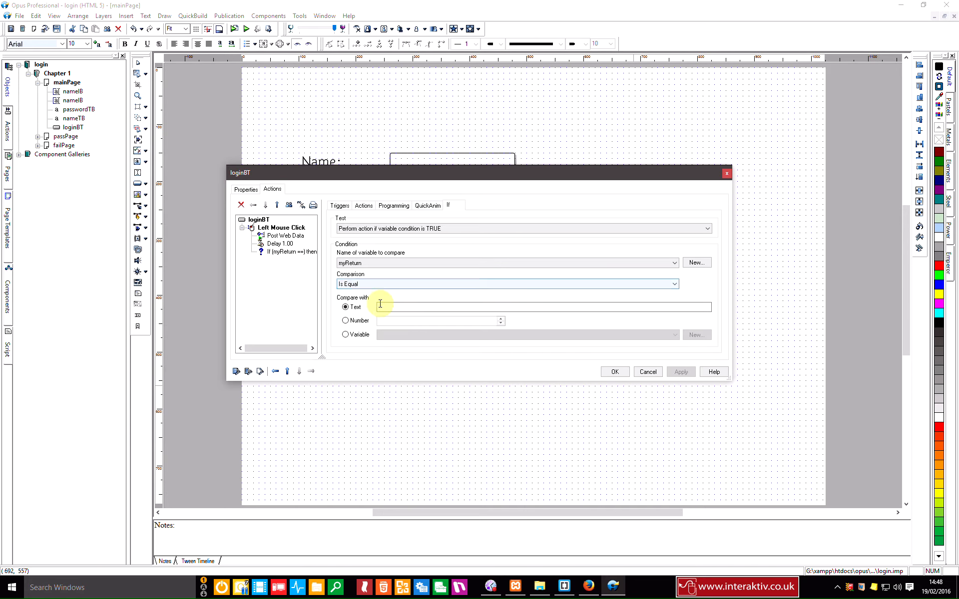
type("pass")
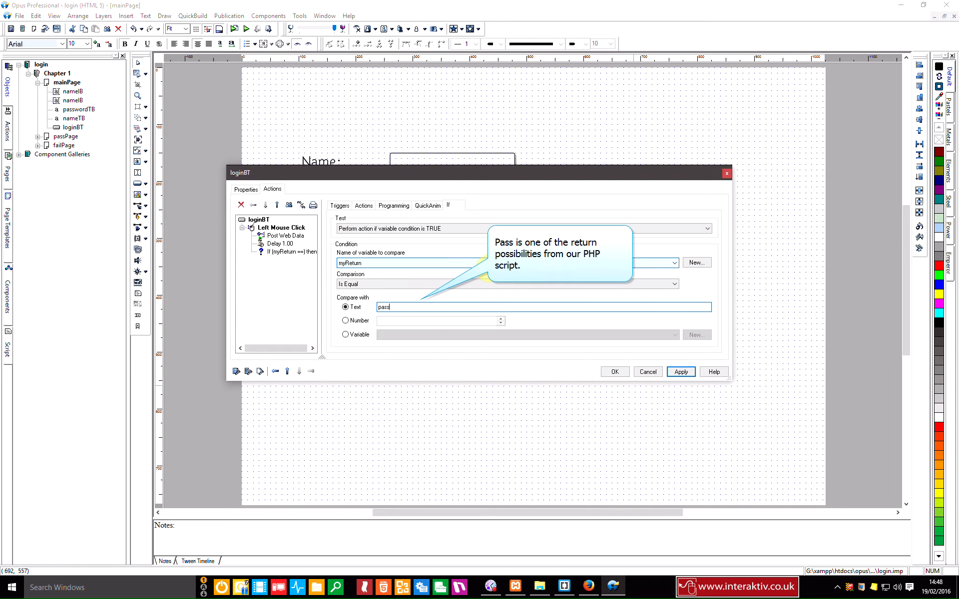
left_click(681, 372)
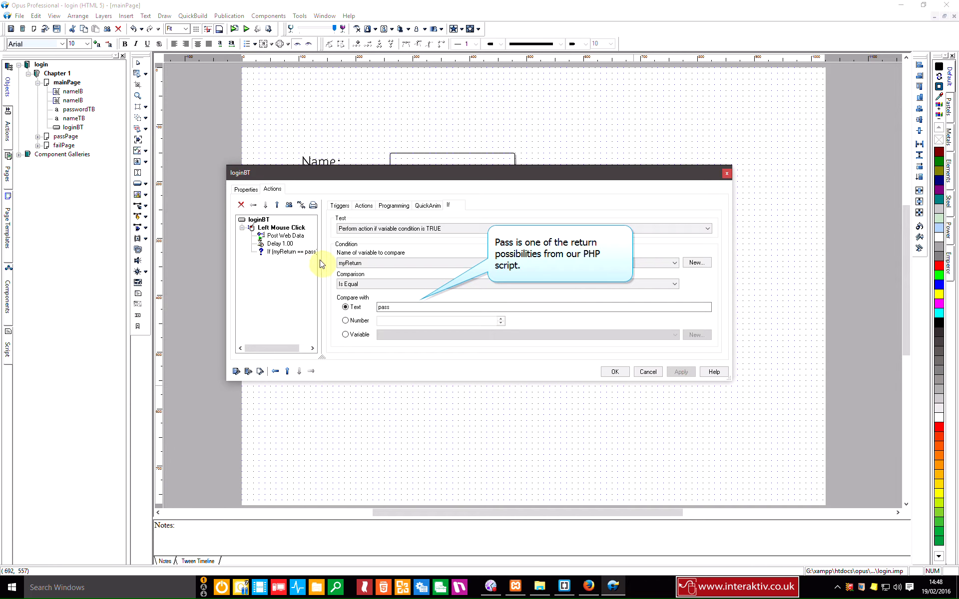
left_click_drag(320, 260, 353, 261)
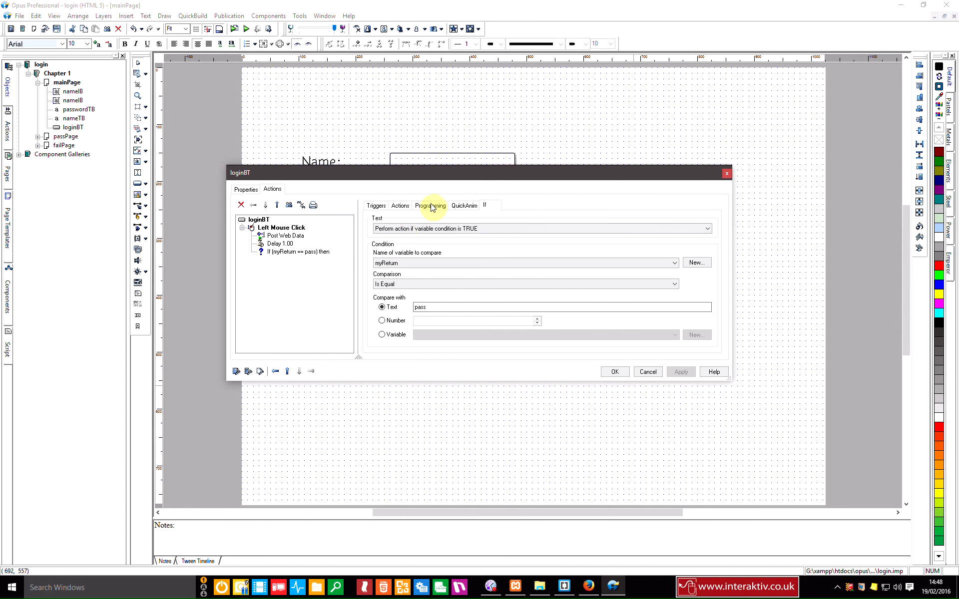
Step: Add a Go to Page passPage action under the If
left_click(398, 206)
double_click(452, 257)
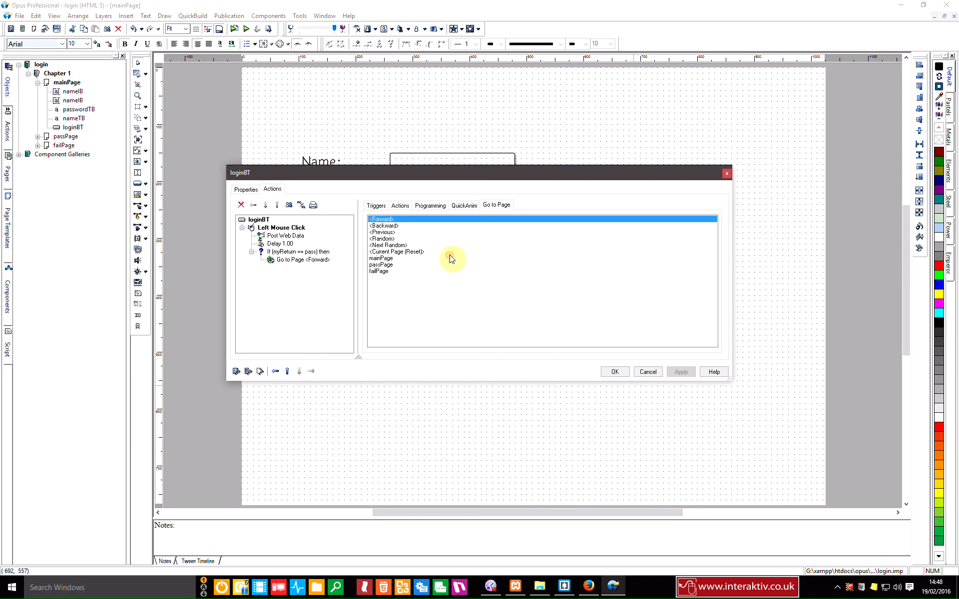
left_click(383, 266)
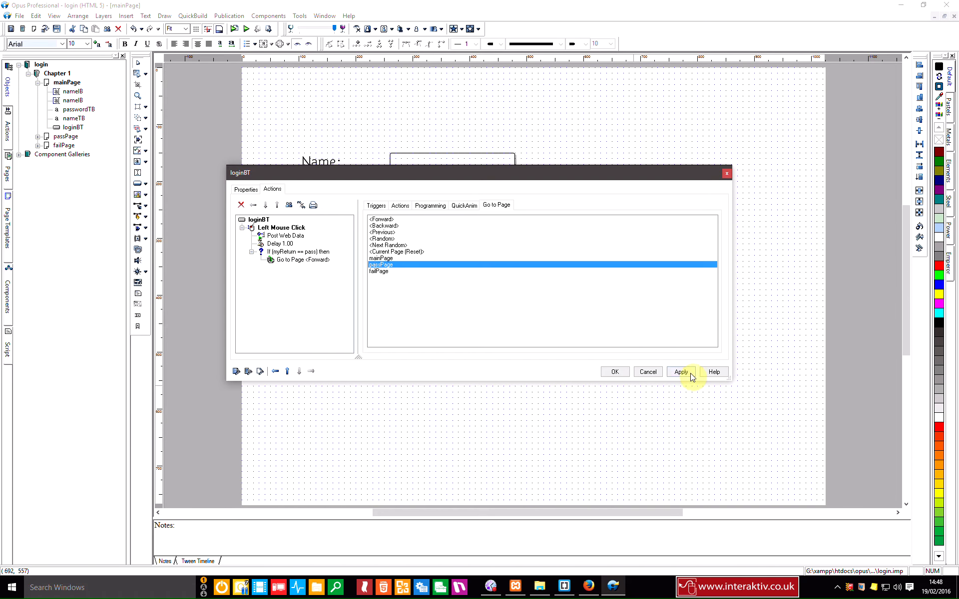
left_click(689, 373)
Step: Add an Else branch that goes to failPage, and close the actions dialog
left_click(435, 205)
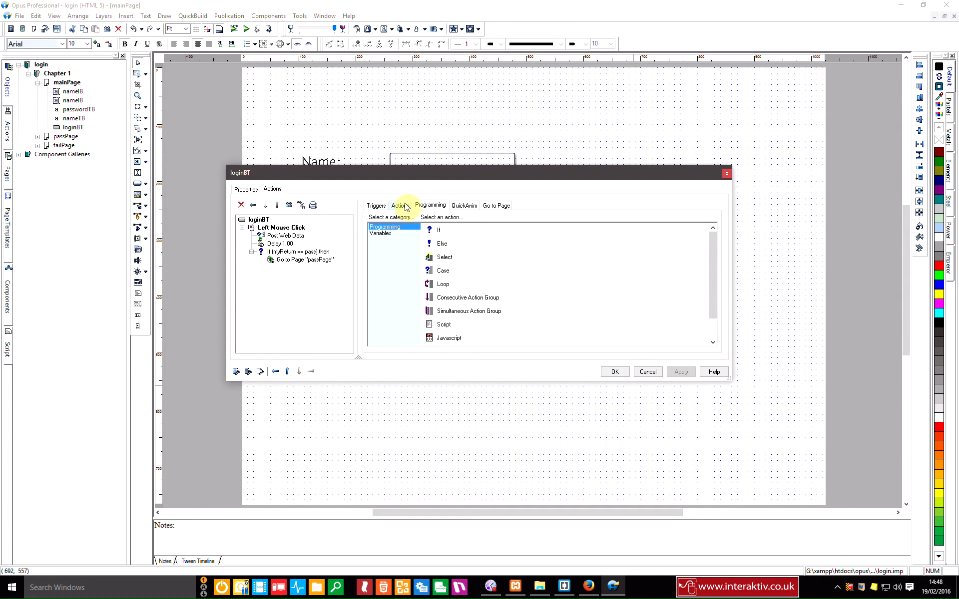
double_click(441, 244)
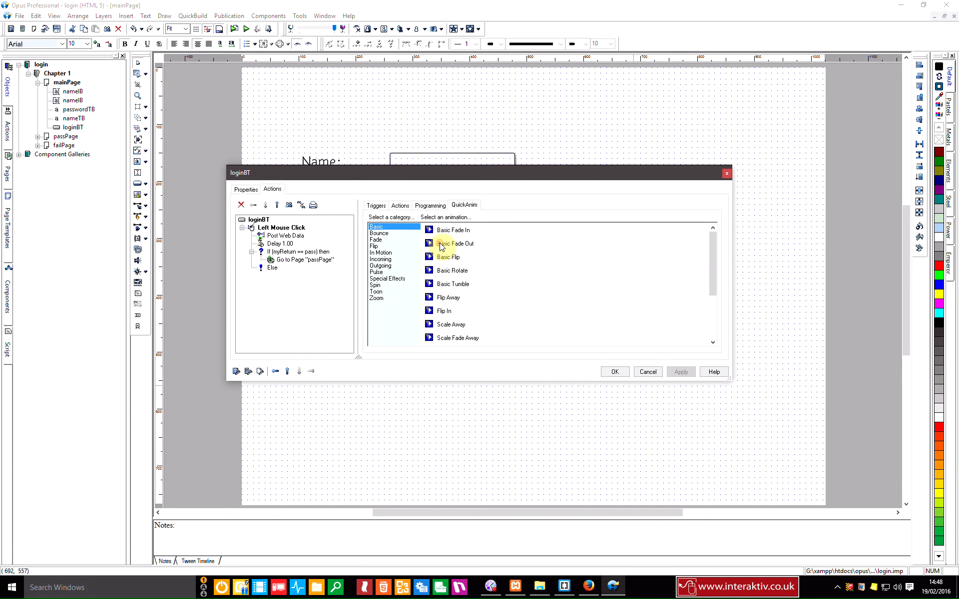
left_click(400, 207)
double_click(448, 258)
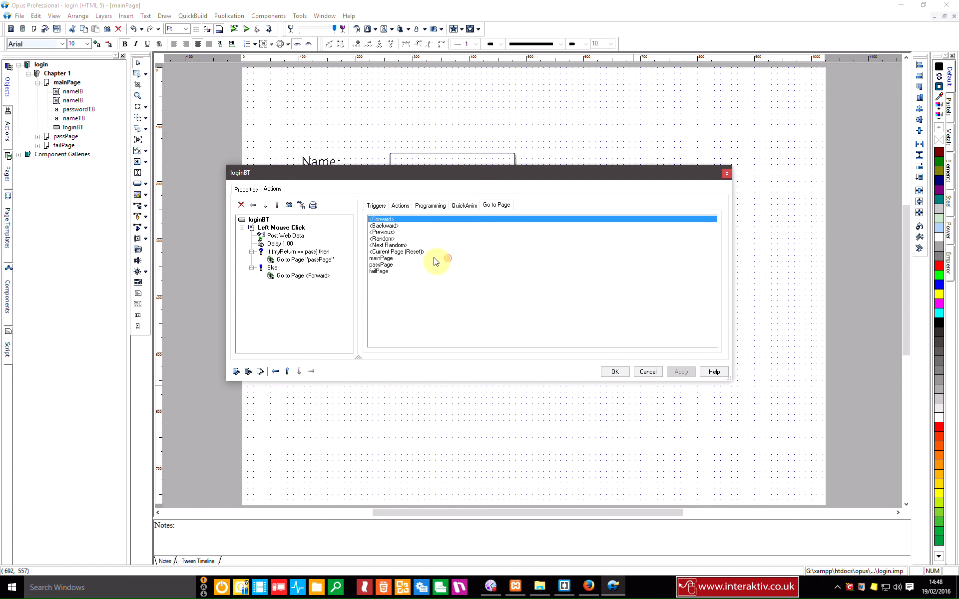
left_click(385, 274)
left_click(681, 372)
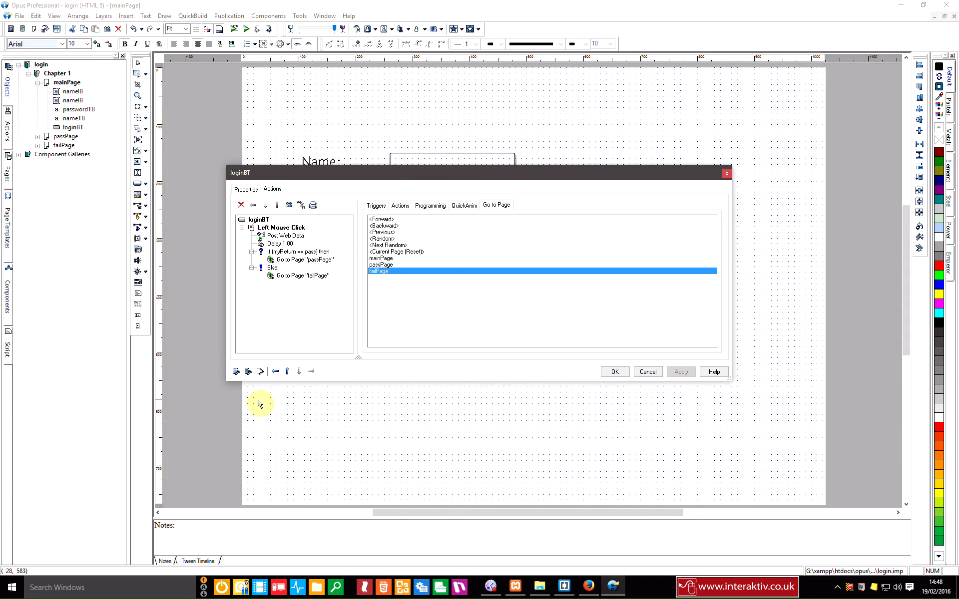
left_click(617, 372)
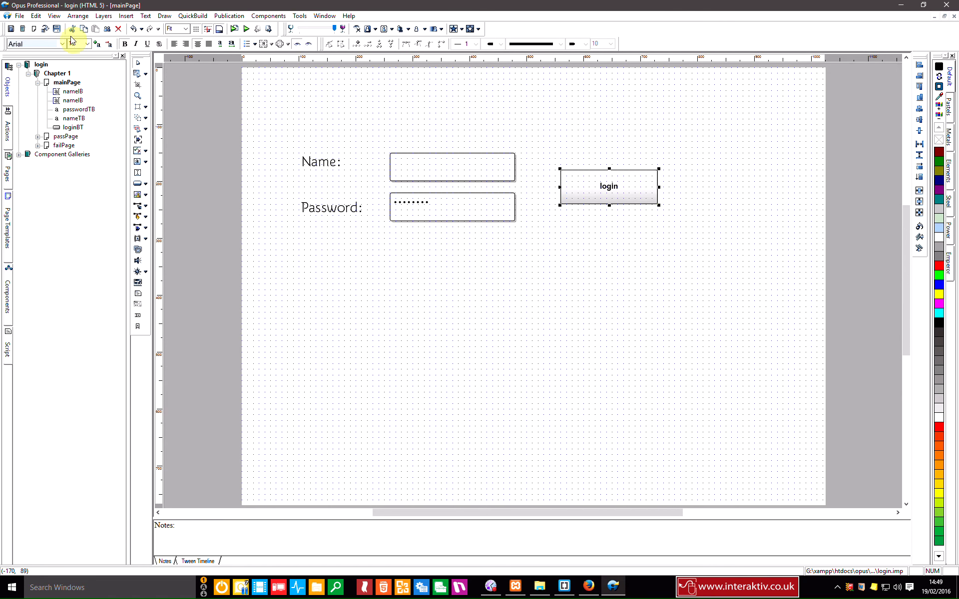
left_click(229, 16)
left_click(242, 38)
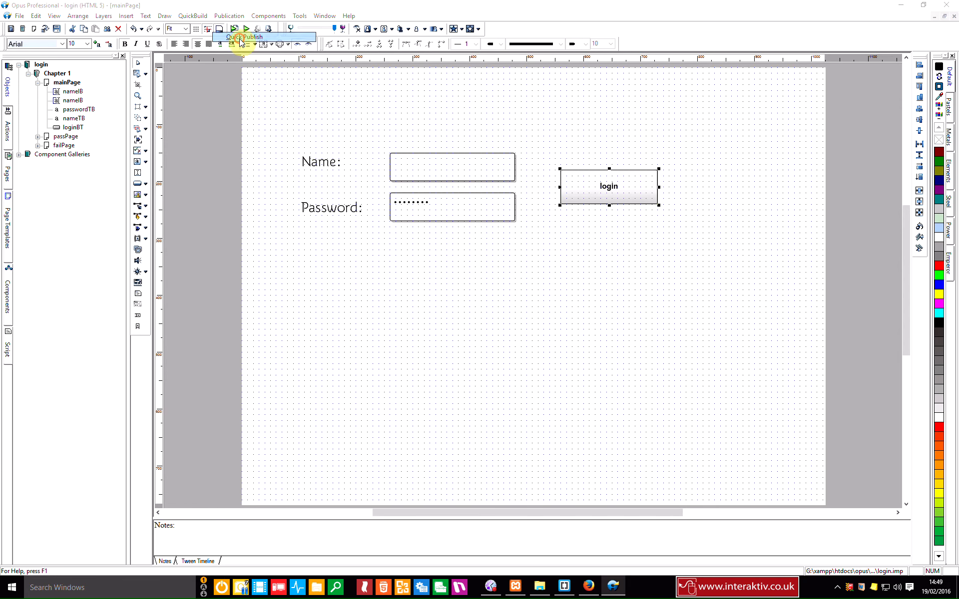
Step: In Firefox, reload and submit the login with a wrong name and password
left_click(588, 586)
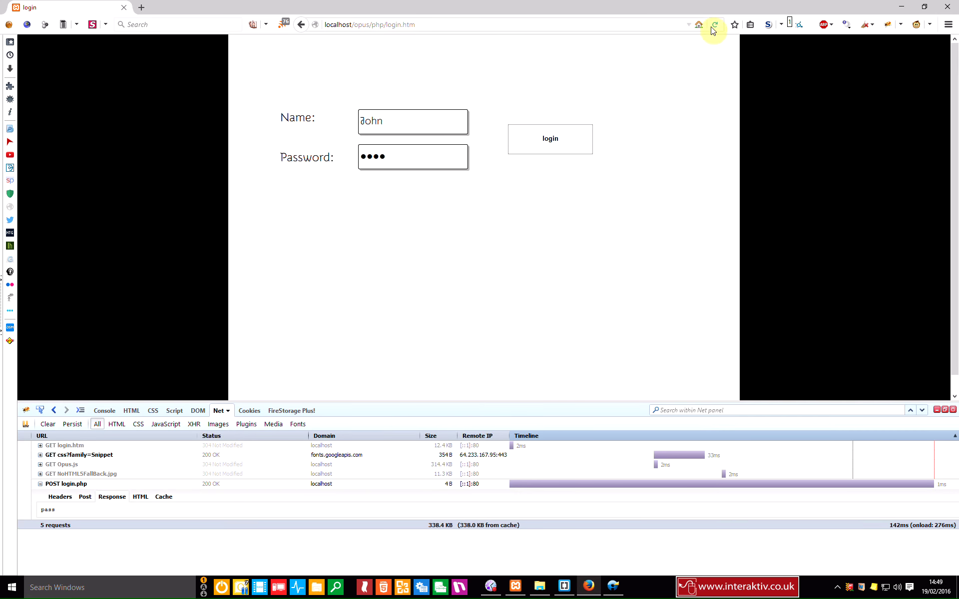
left_click(713, 24)
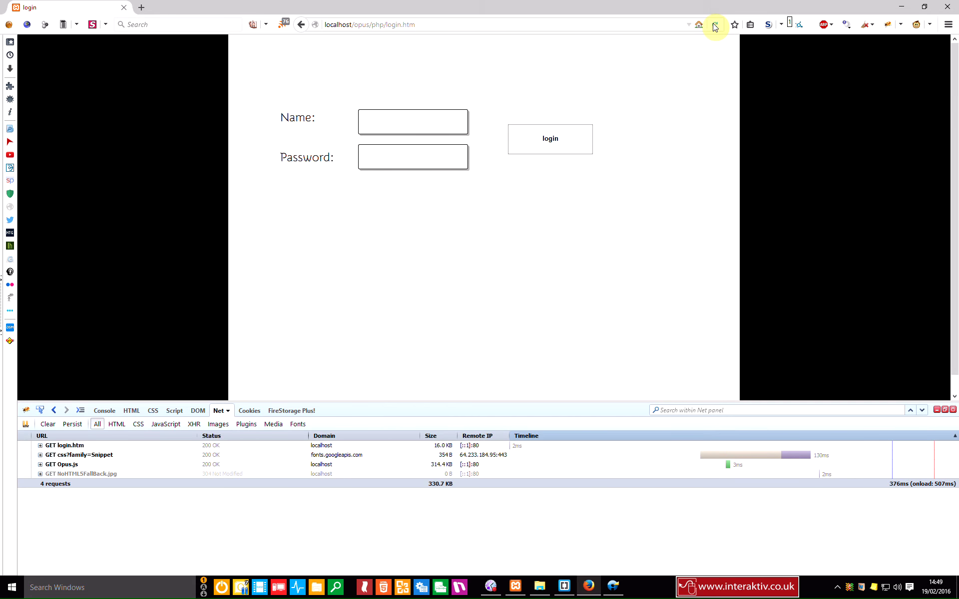
left_click(427, 125)
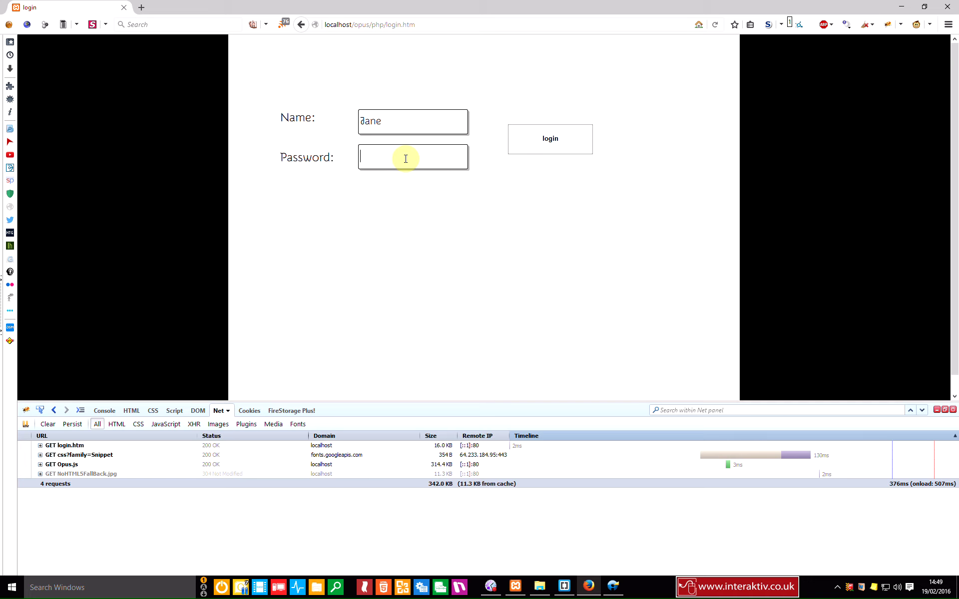
left_click(562, 145)
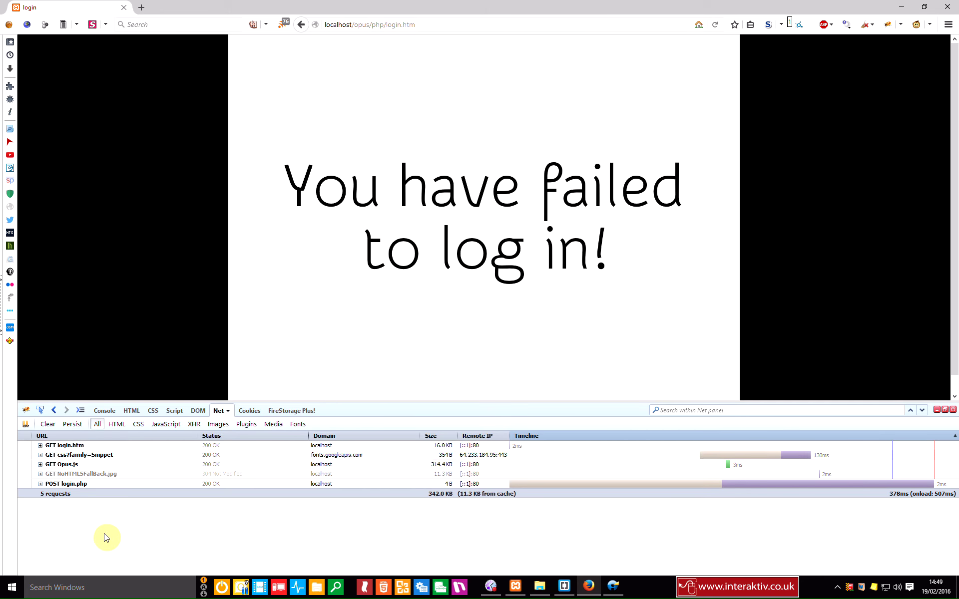
Step: Confirm the posted parameters and login.php's 'fail' reply, then reload the empty form
left_click(41, 488)
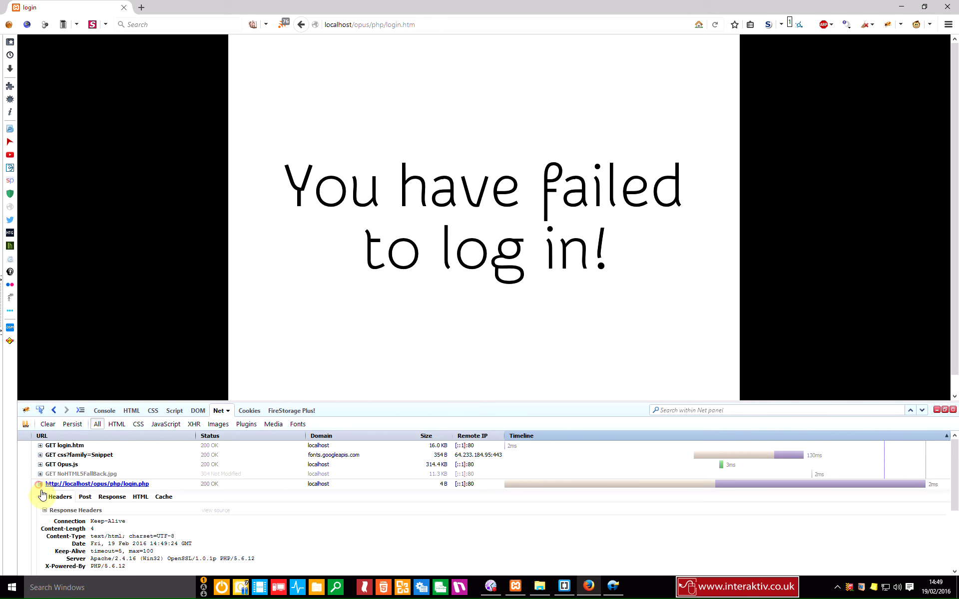
left_click(84, 497)
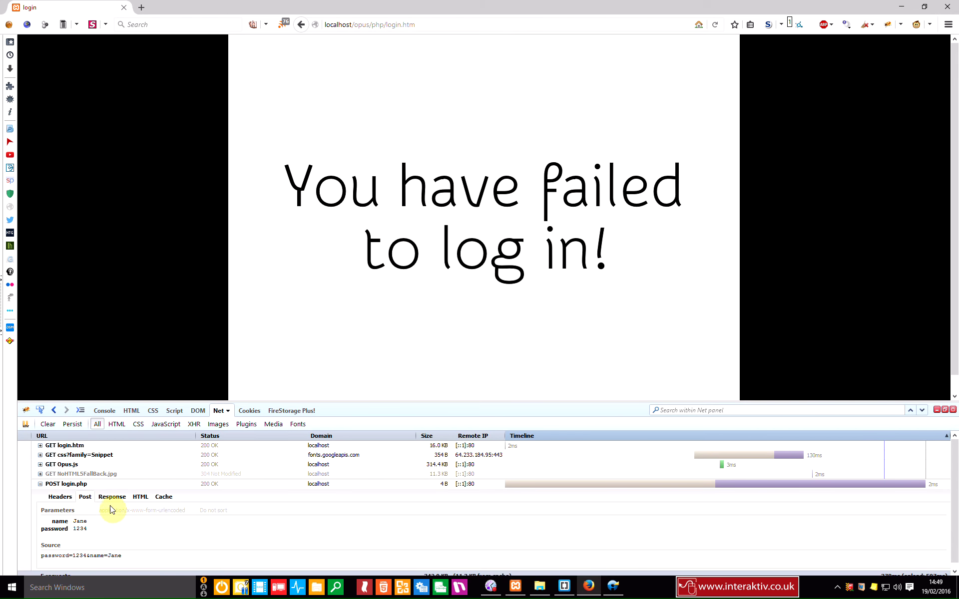
left_click(112, 497)
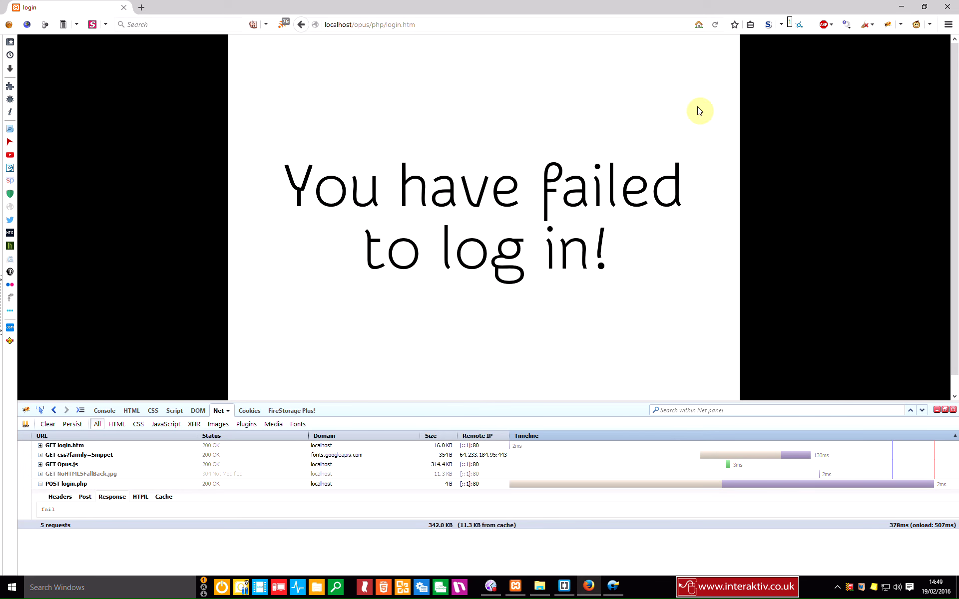
scroll(714, 75, "down", 1)
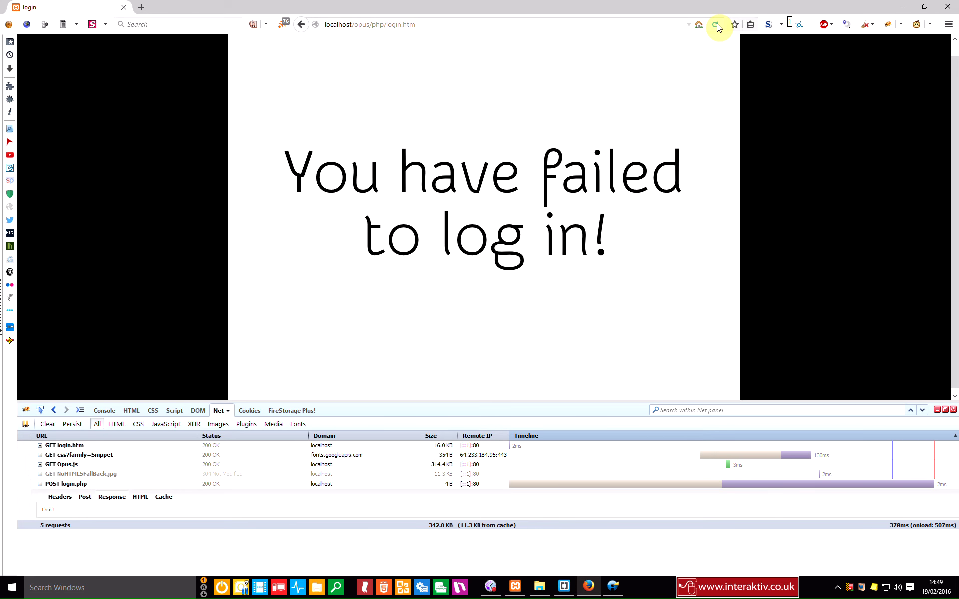
left_click(717, 24)
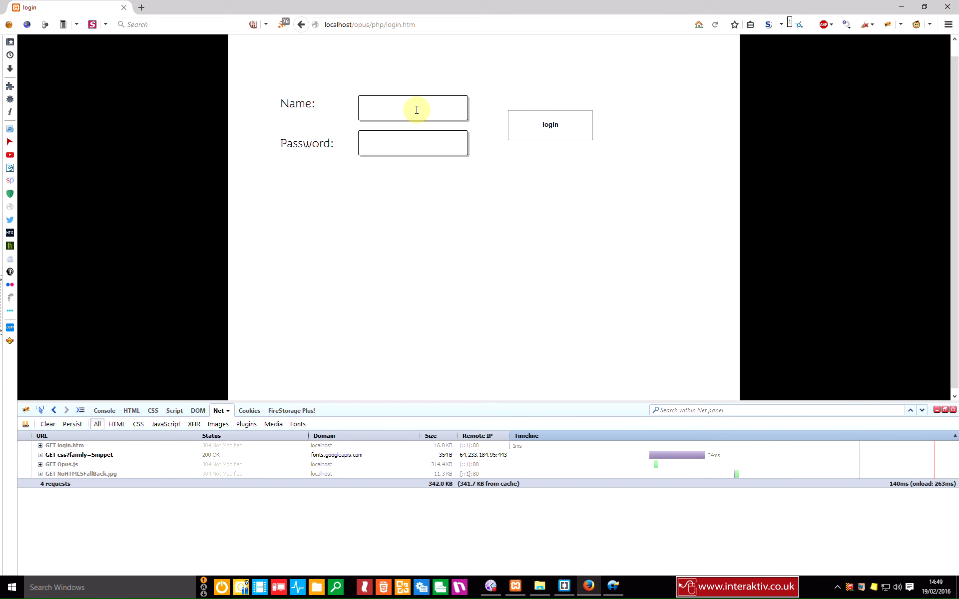
Step: Fill in the correct password and submit the login
left_click(434, 138)
scroll(428, 145, "up", 1)
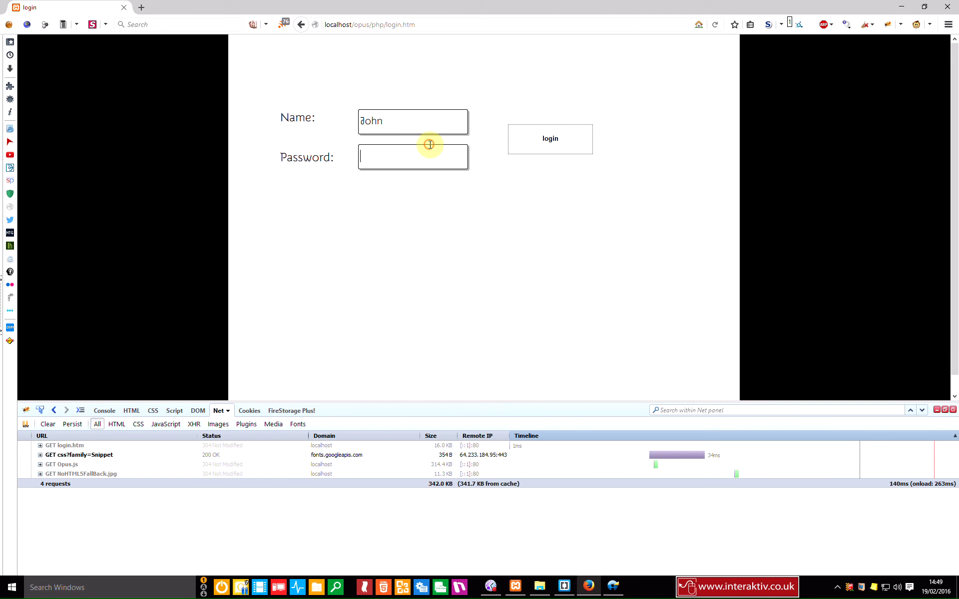
type("1234")
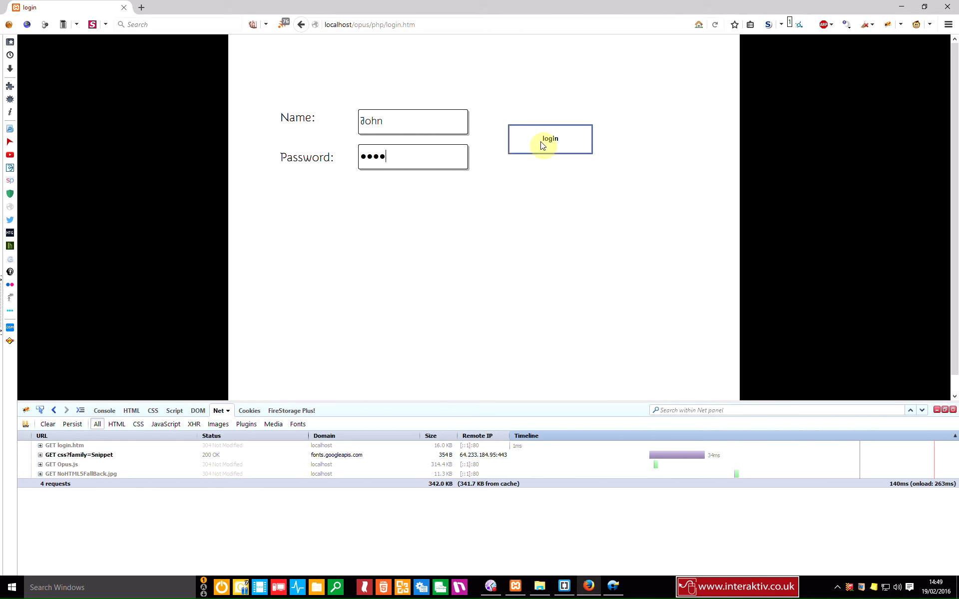
left_click(543, 143)
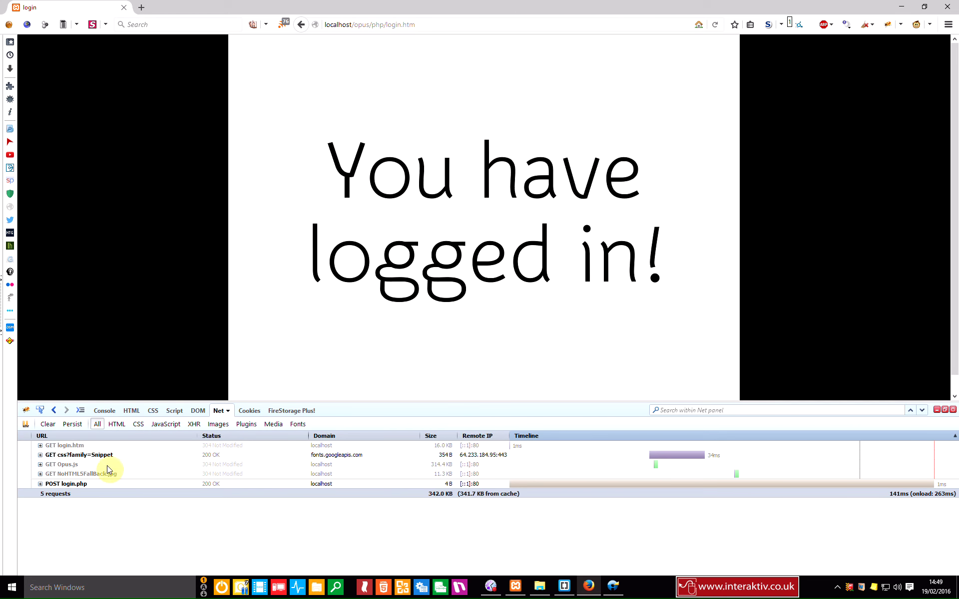
Step: Verify the posted credentials and login.php's 'pass' reply, then return to Opus Professional
left_click(40, 484)
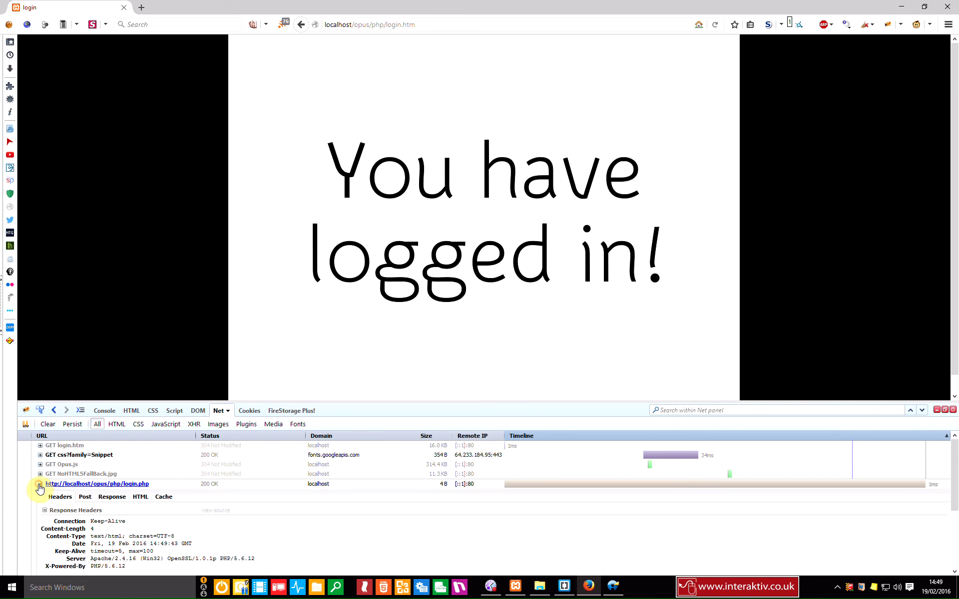
left_click(84, 497)
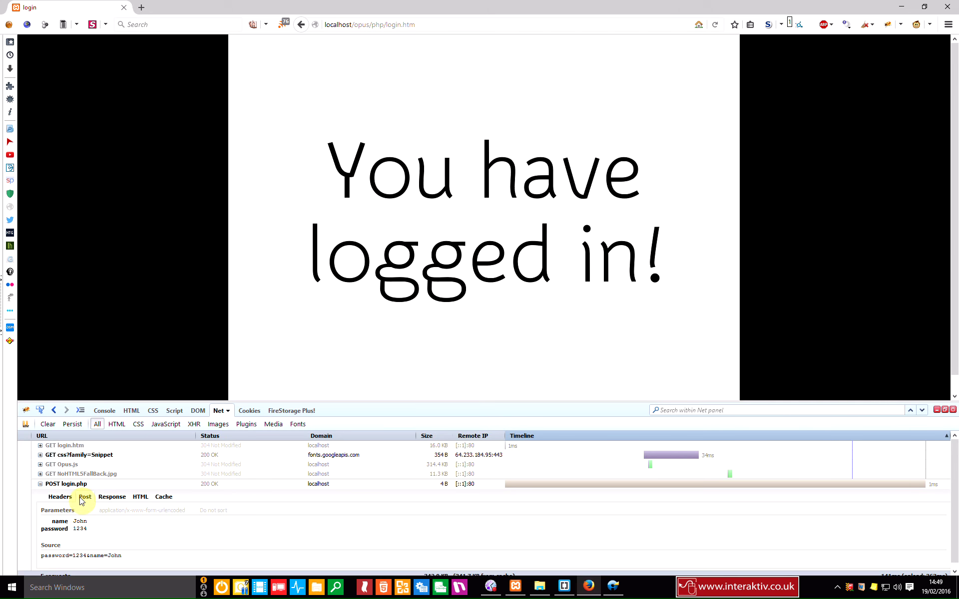
left_click(112, 497)
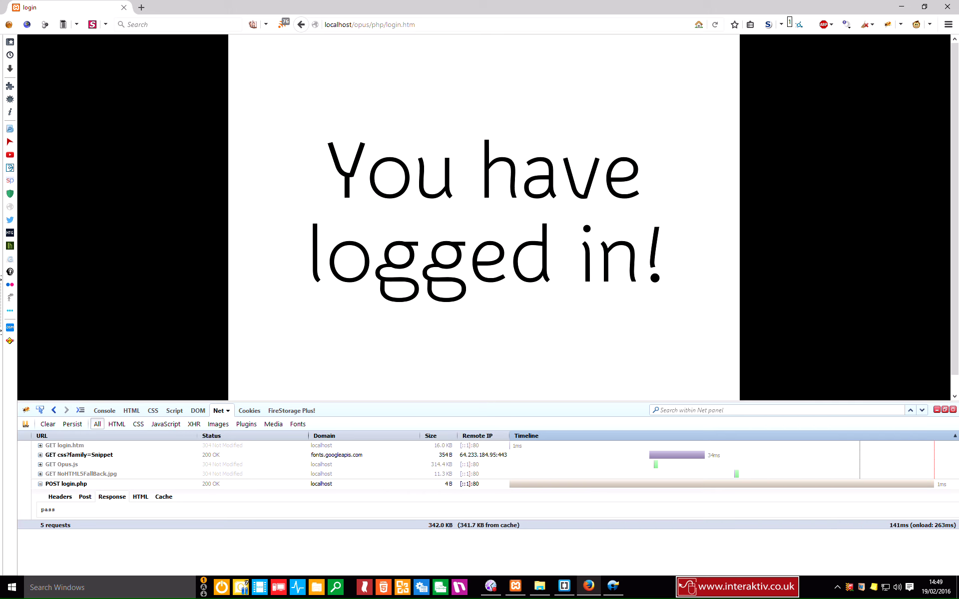
left_click(615, 589)
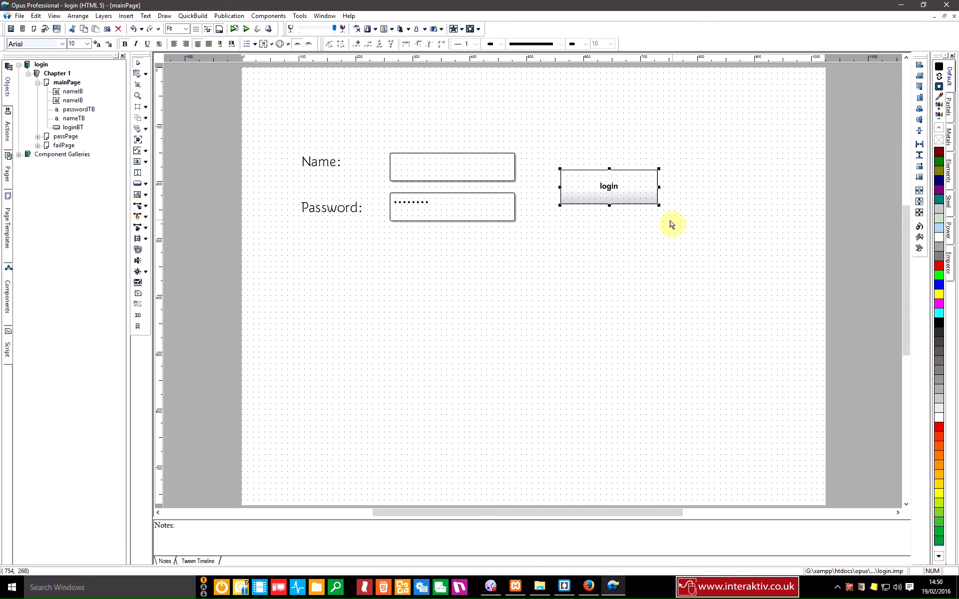
Step: Reopen the login button's actions and bring up editing options for the If (myReturn == pass) step
double_click(611, 189)
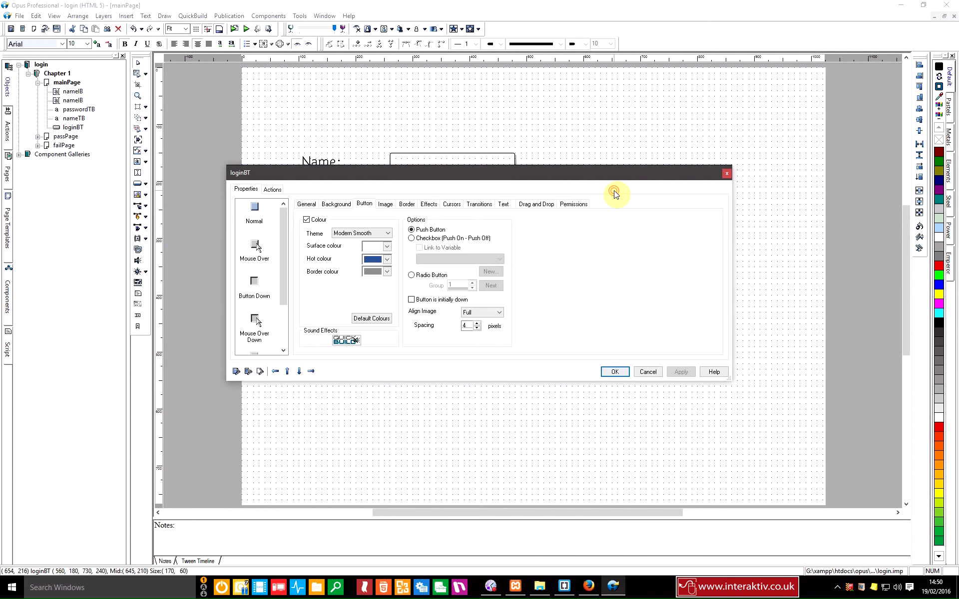
left_click(273, 190)
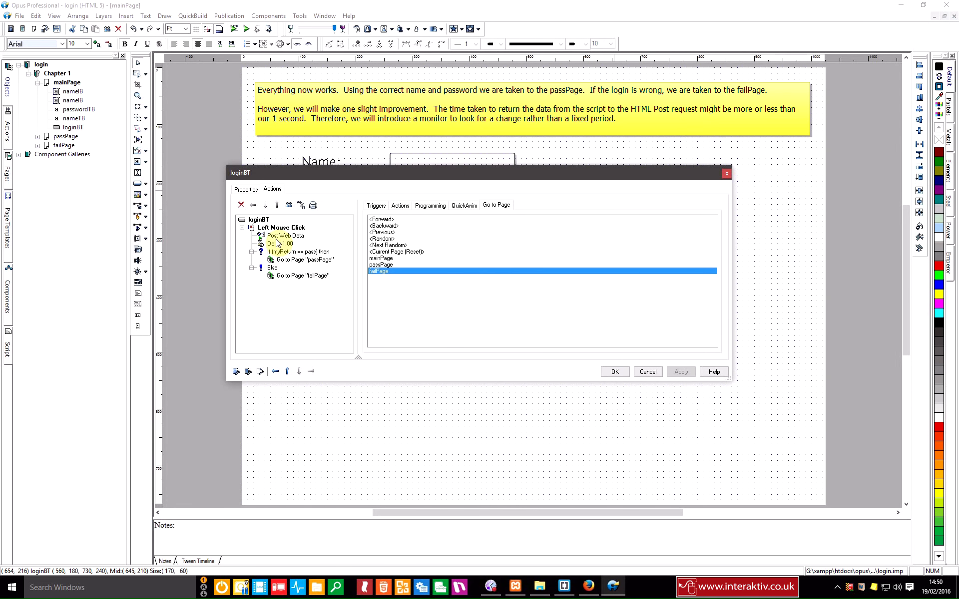
left_click(274, 253)
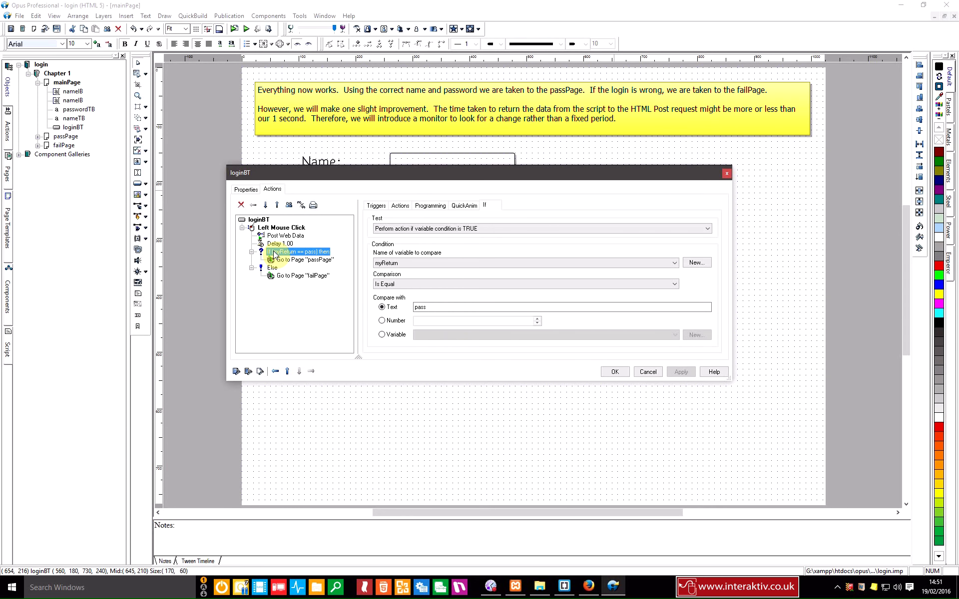
right_click(273, 253)
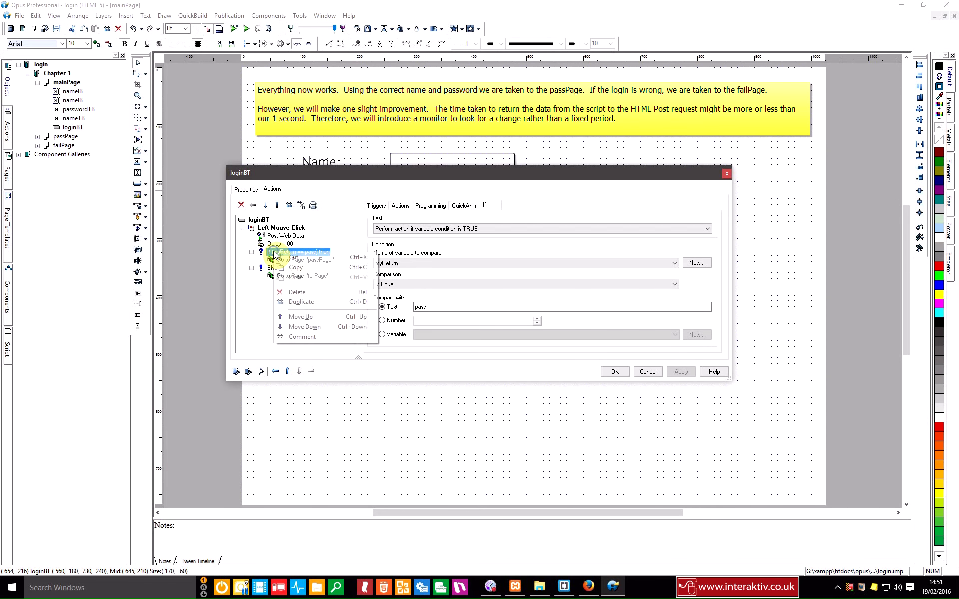